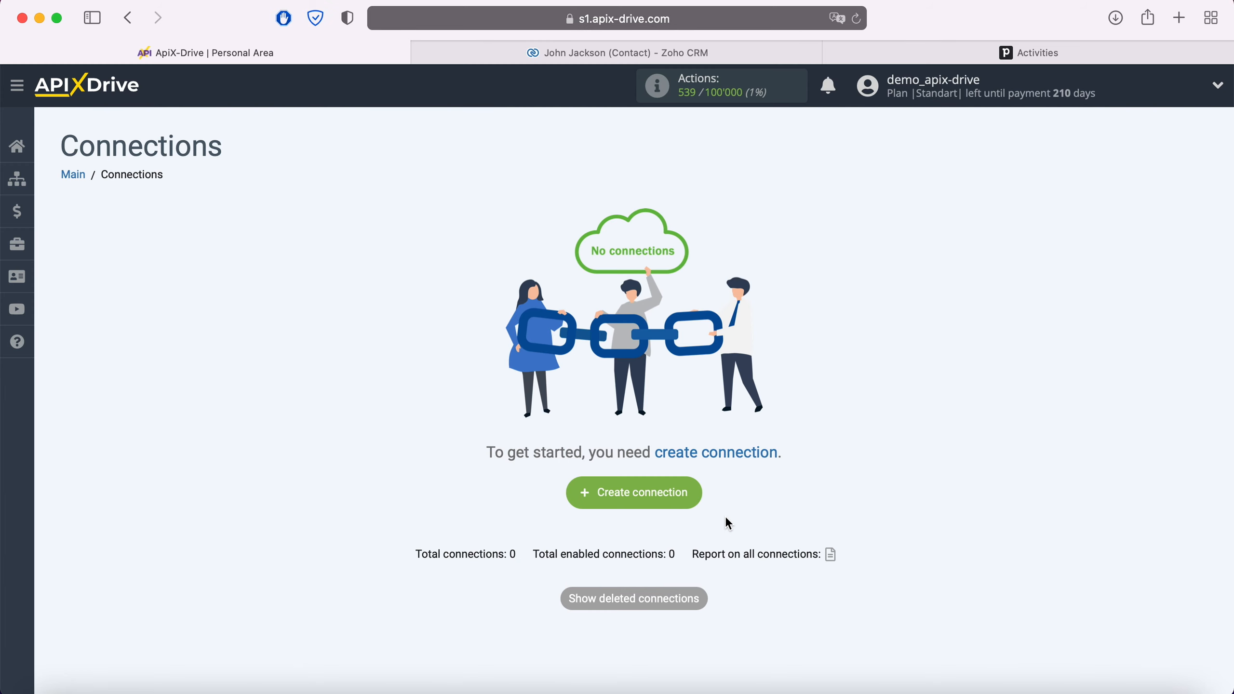
# - Create a new connection and choose Zoho CRM as the data source
pyautogui.click(689, 497)
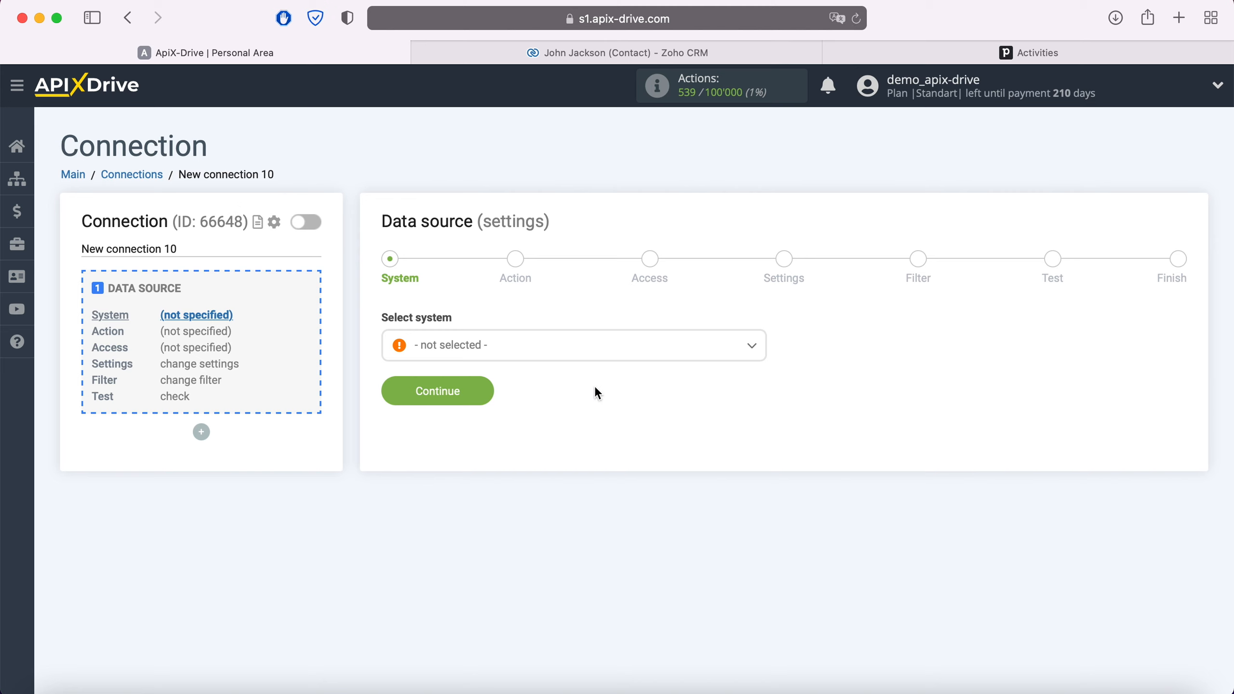
pyautogui.click(581, 355)
pyautogui.scroll(-10, 612, 478)
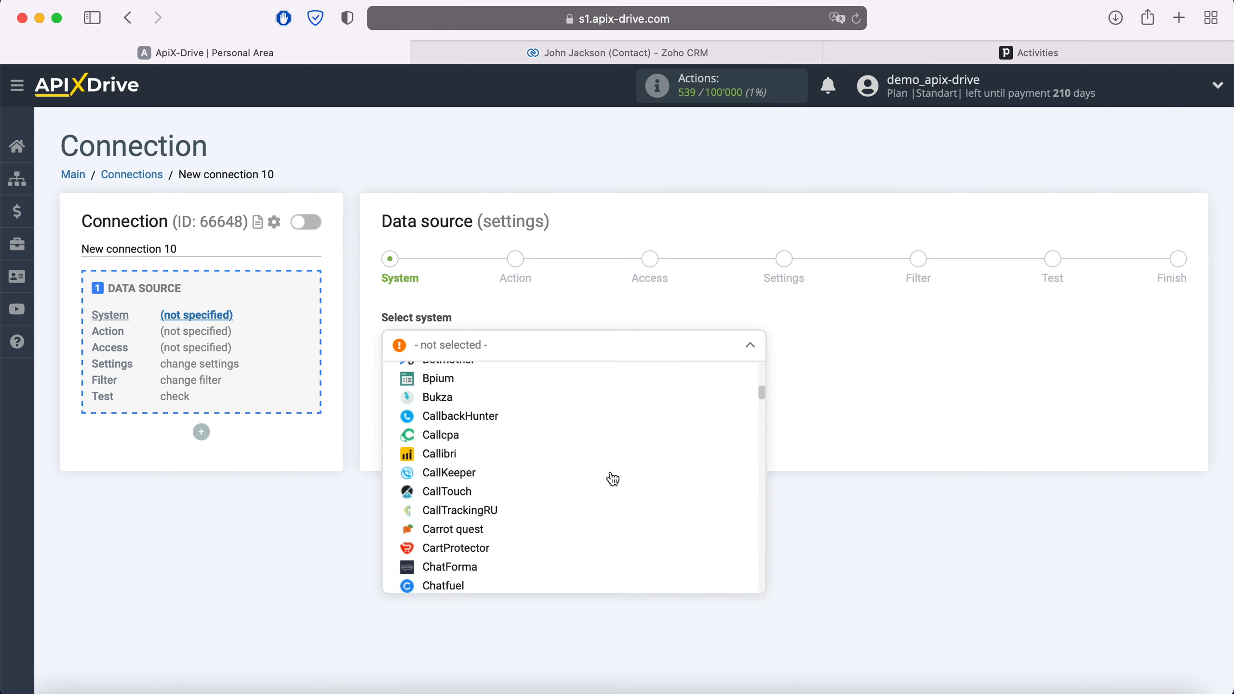
pyautogui.scroll(-20, 612, 479)
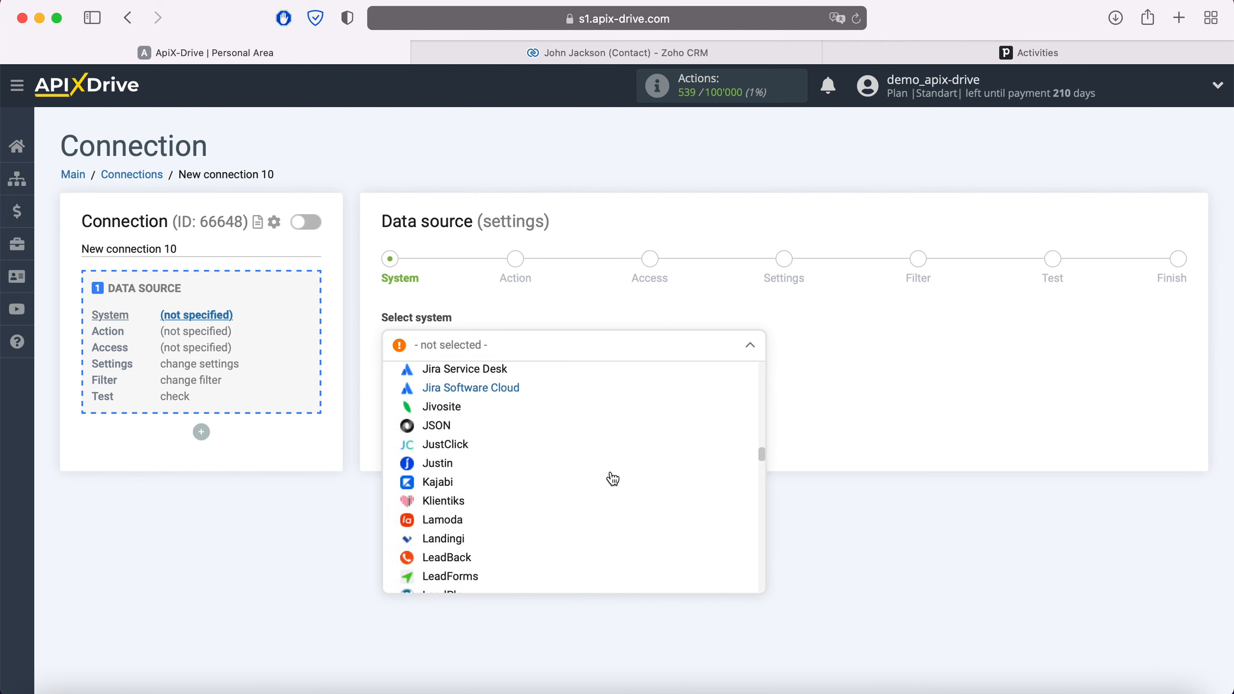
pyautogui.scroll(-20, 613, 479)
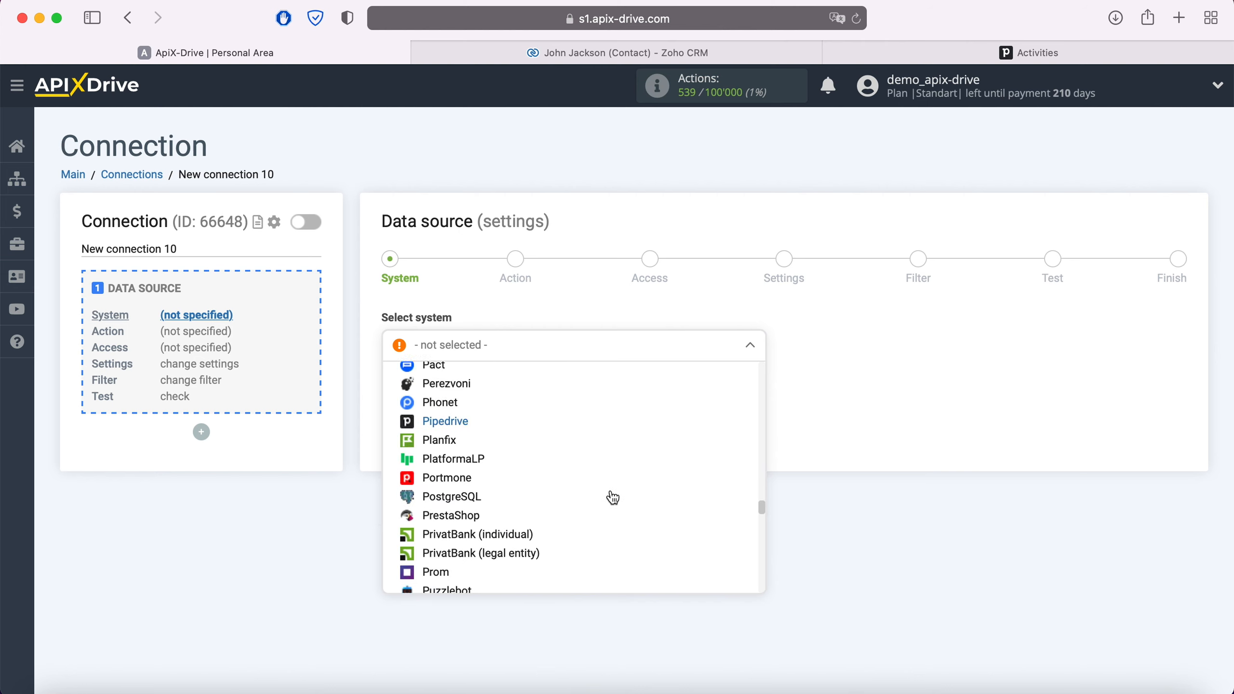
pyautogui.scroll(-20, 612, 497)
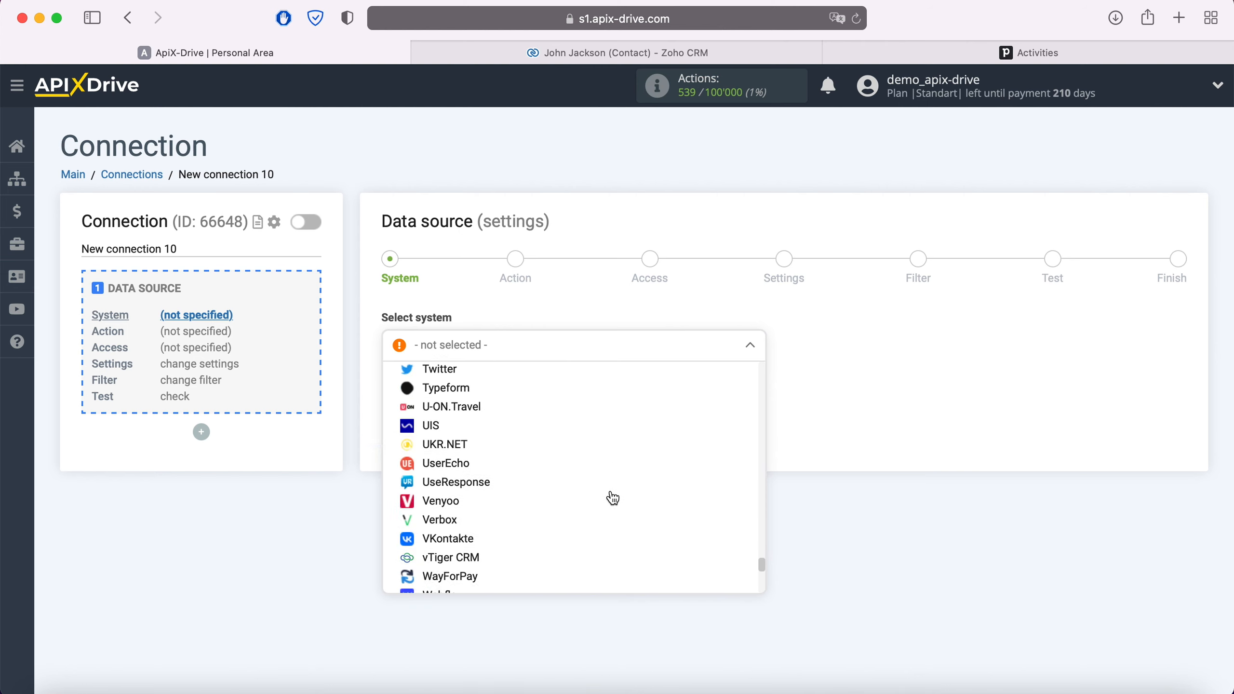
pyautogui.scroll(-10, 613, 497)
pyautogui.click(455, 541)
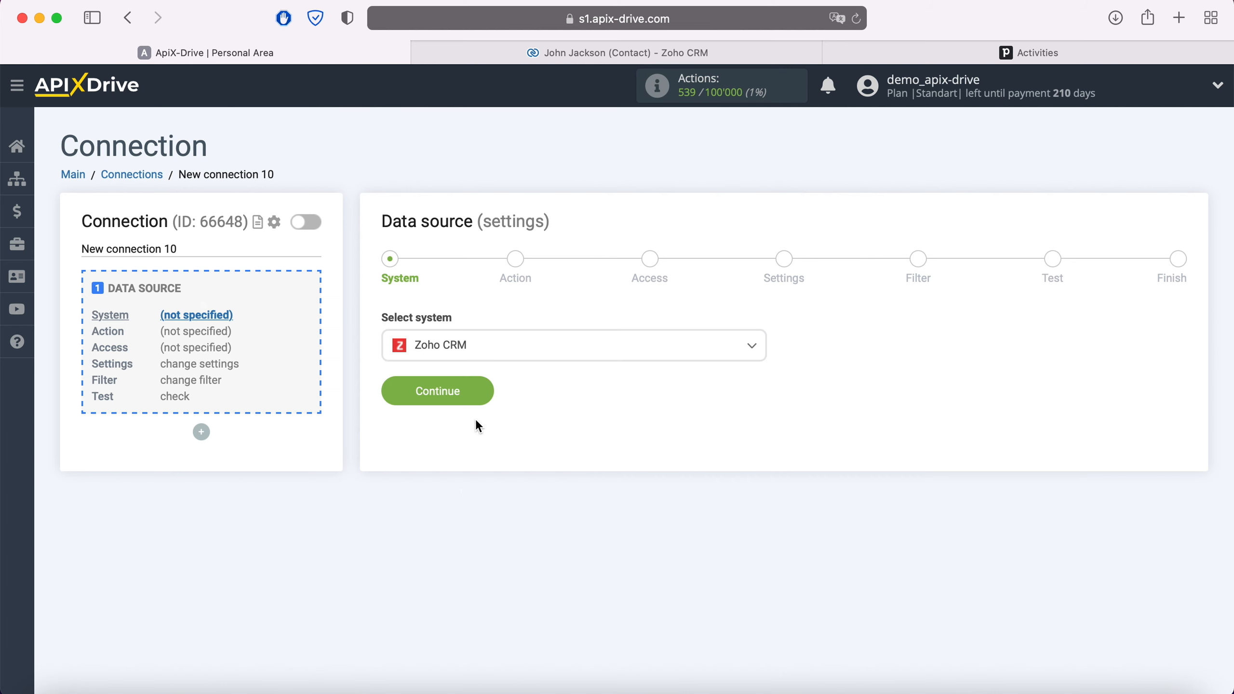
pyautogui.click(481, 389)
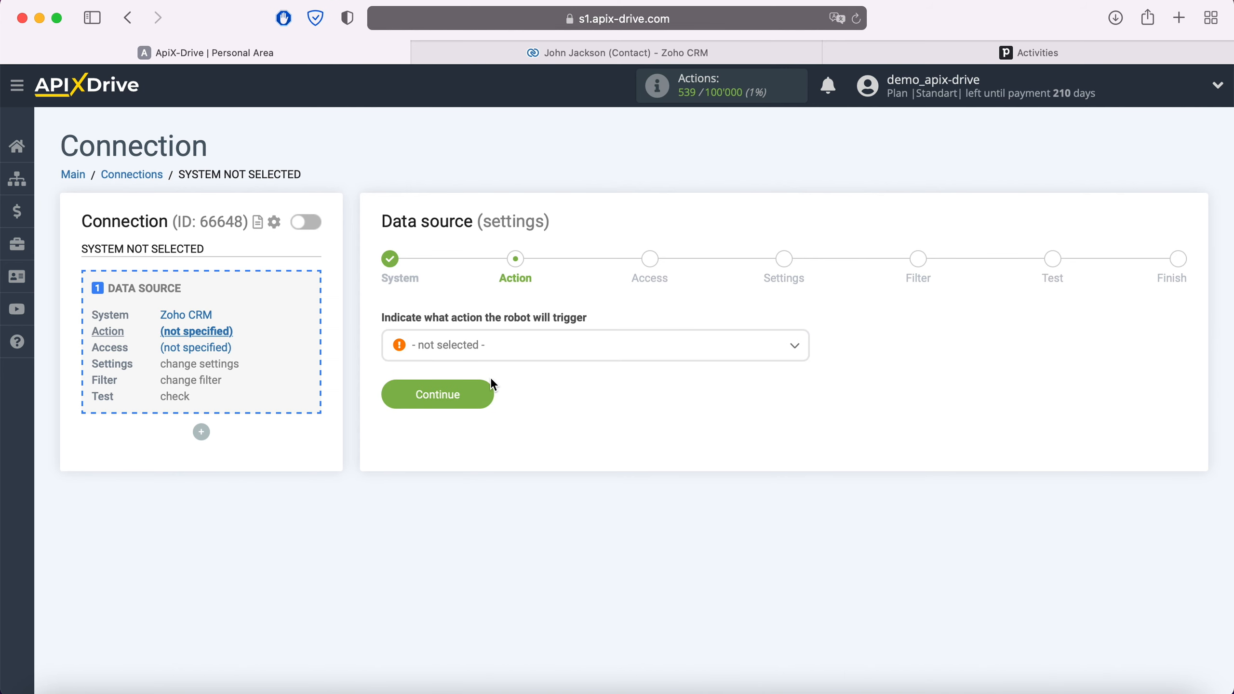
# - Set the Zoho CRM trigger to Get Contacts (new) and start connecting a Zoho account
pyautogui.click(506, 357)
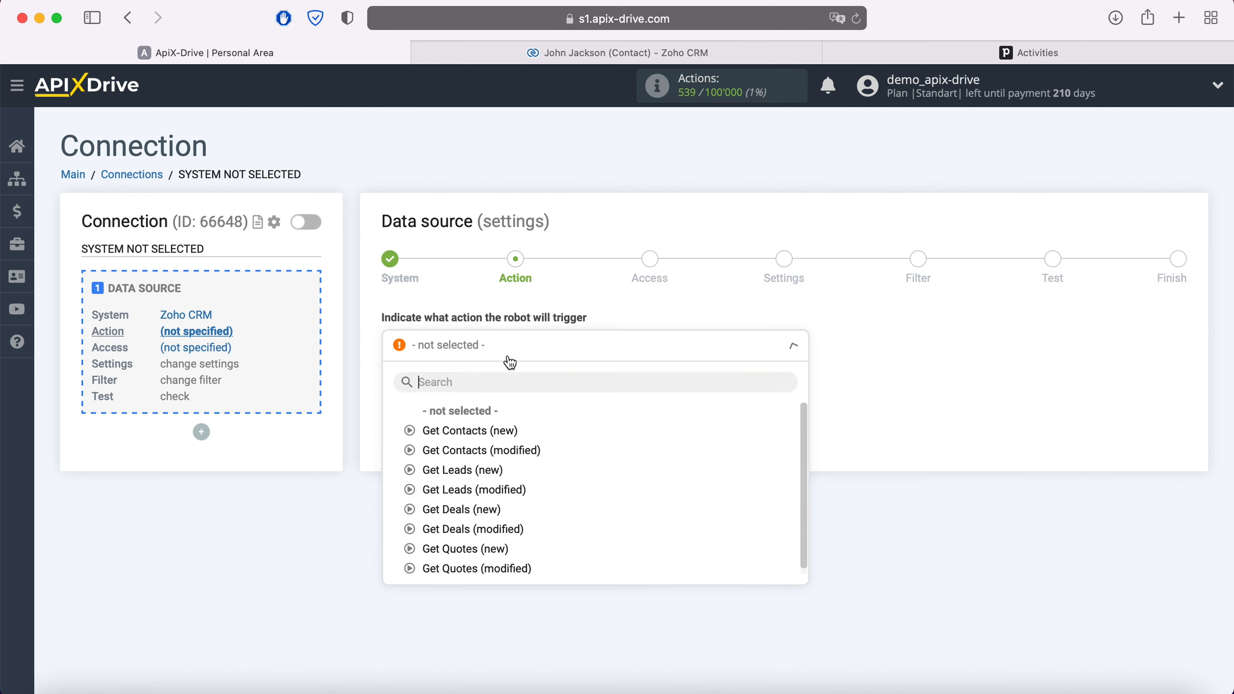
pyautogui.click(499, 435)
pyautogui.click(488, 392)
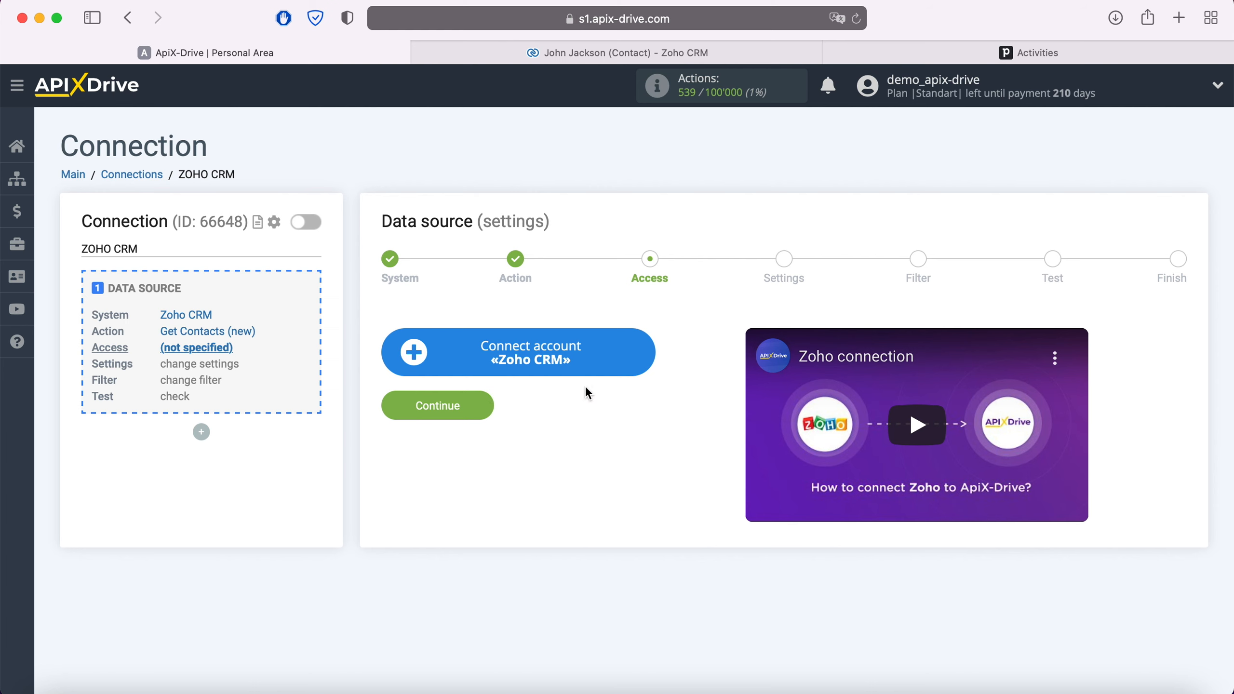
pyautogui.click(649, 354)
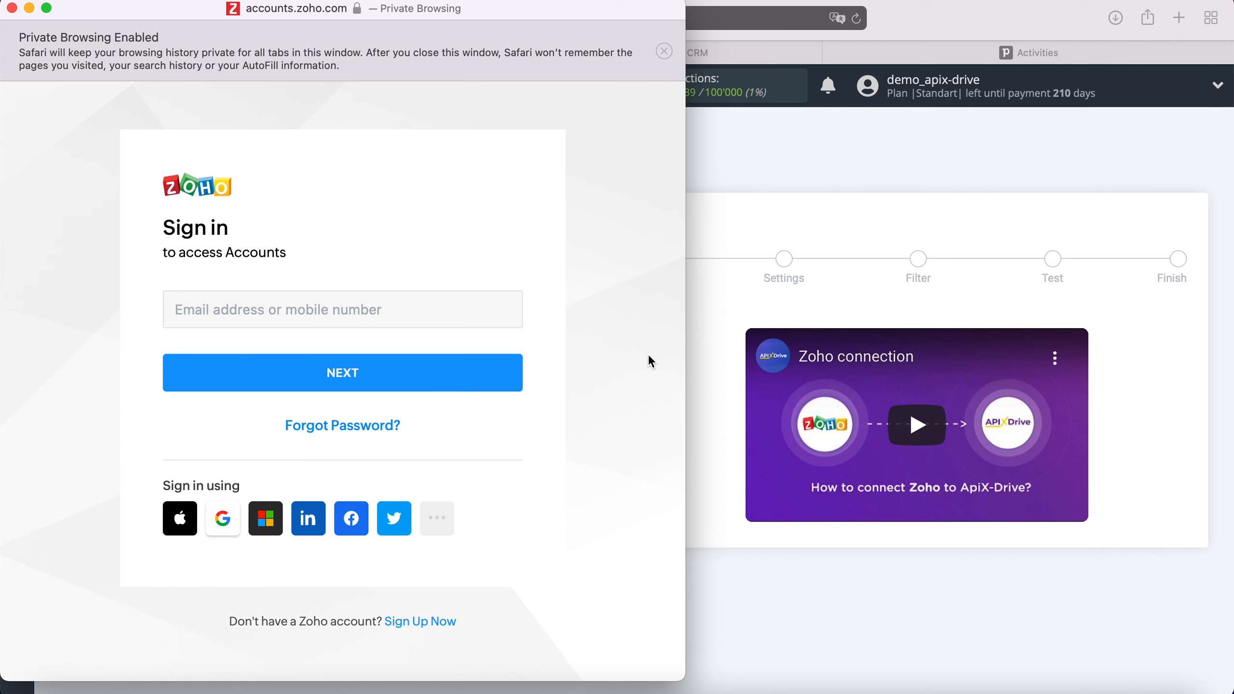
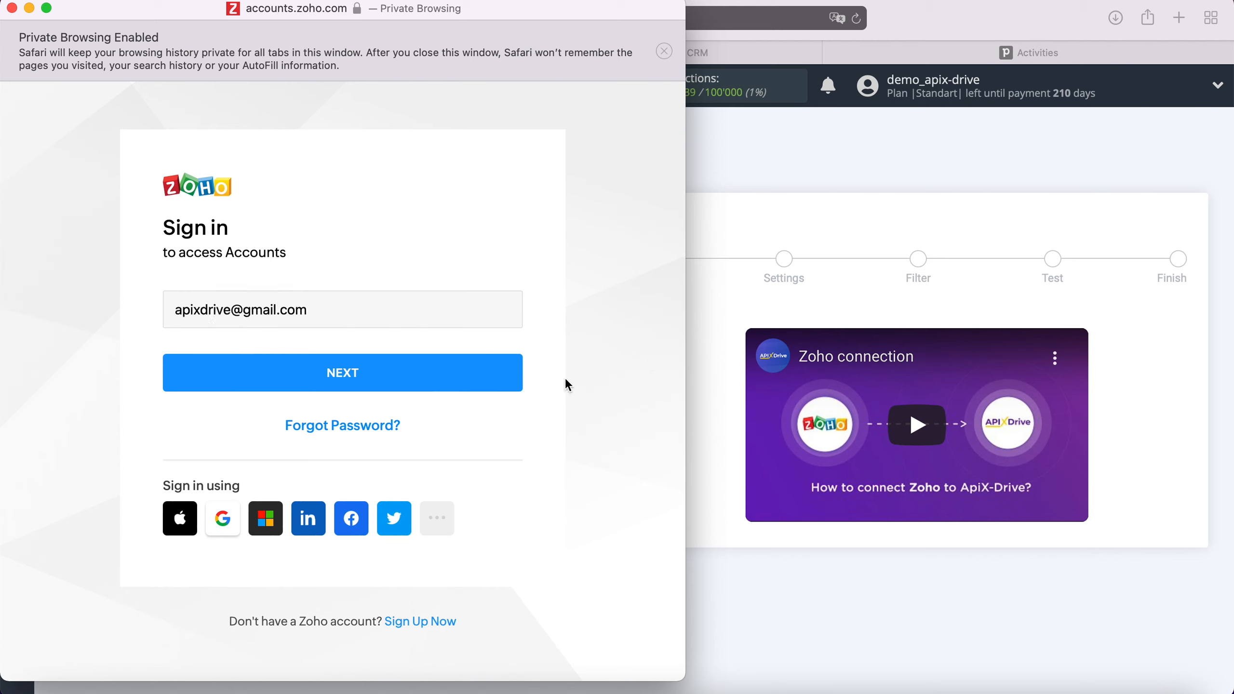
# - Sign in to Zoho Accounts with the account e-mail and password
pyautogui.click(490, 378)
pyautogui.write('••••••••••••')
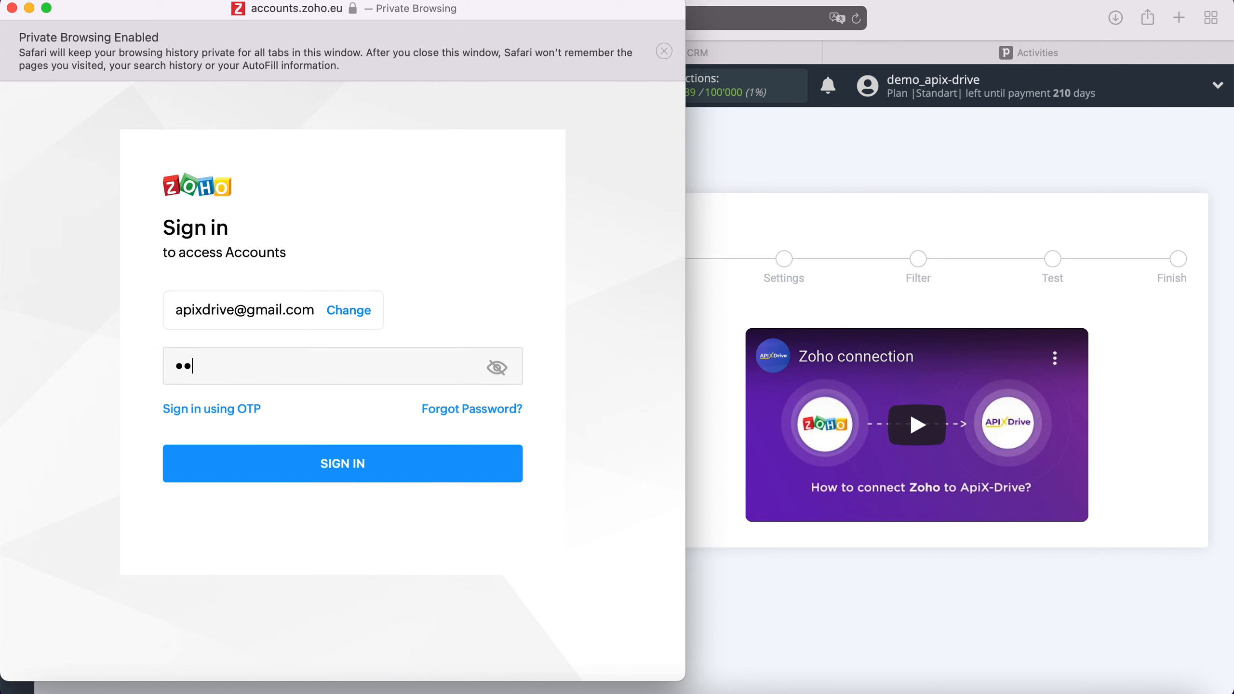
pyautogui.press('Return')
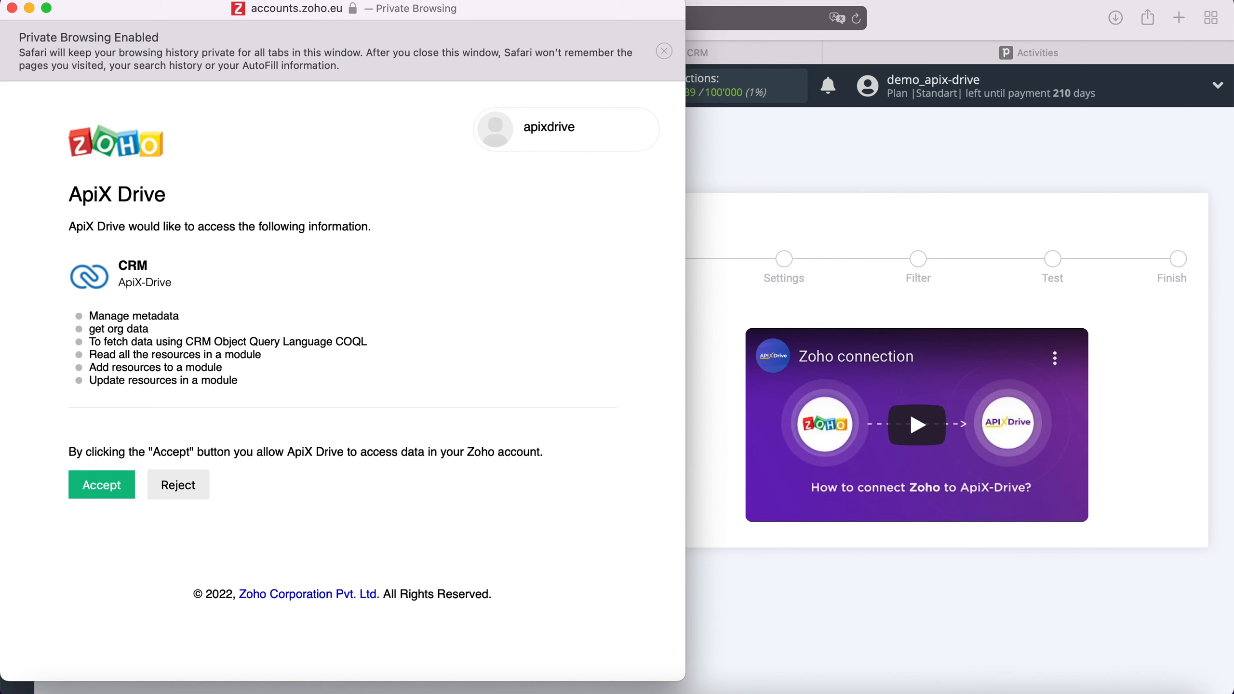
# - Accept ApiX Drive's access request and keep the connected Zoho account as the login
pyautogui.click(123, 490)
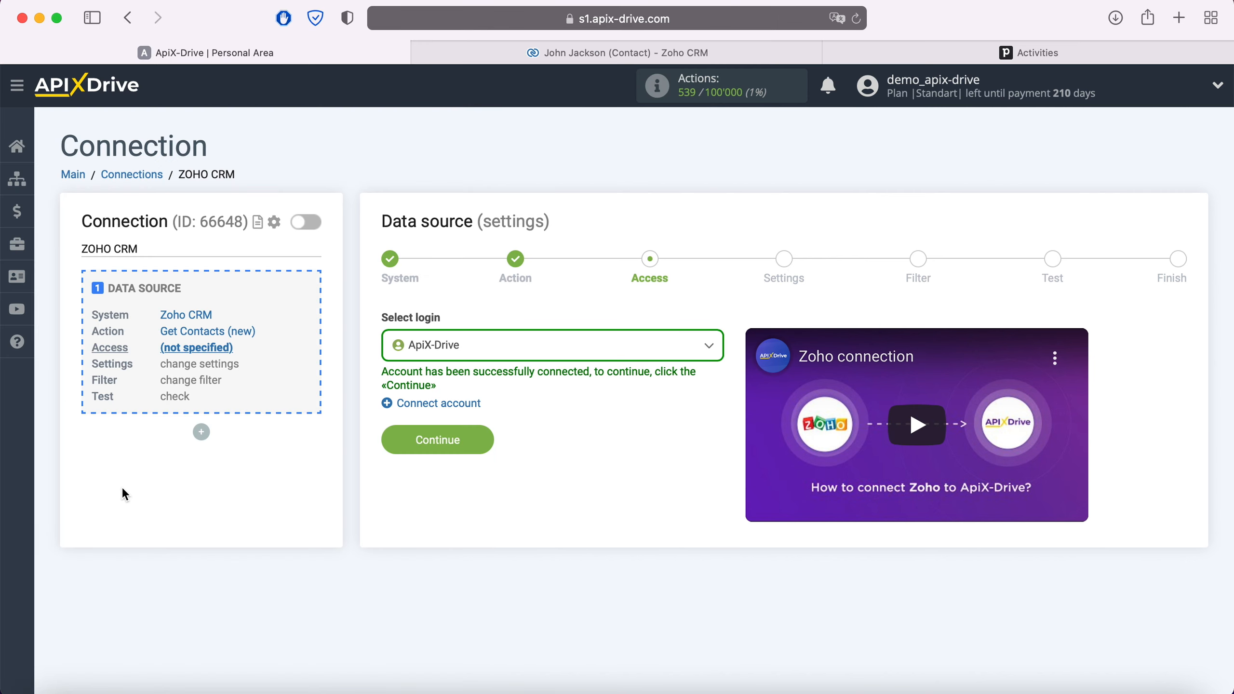
pyautogui.click(501, 348)
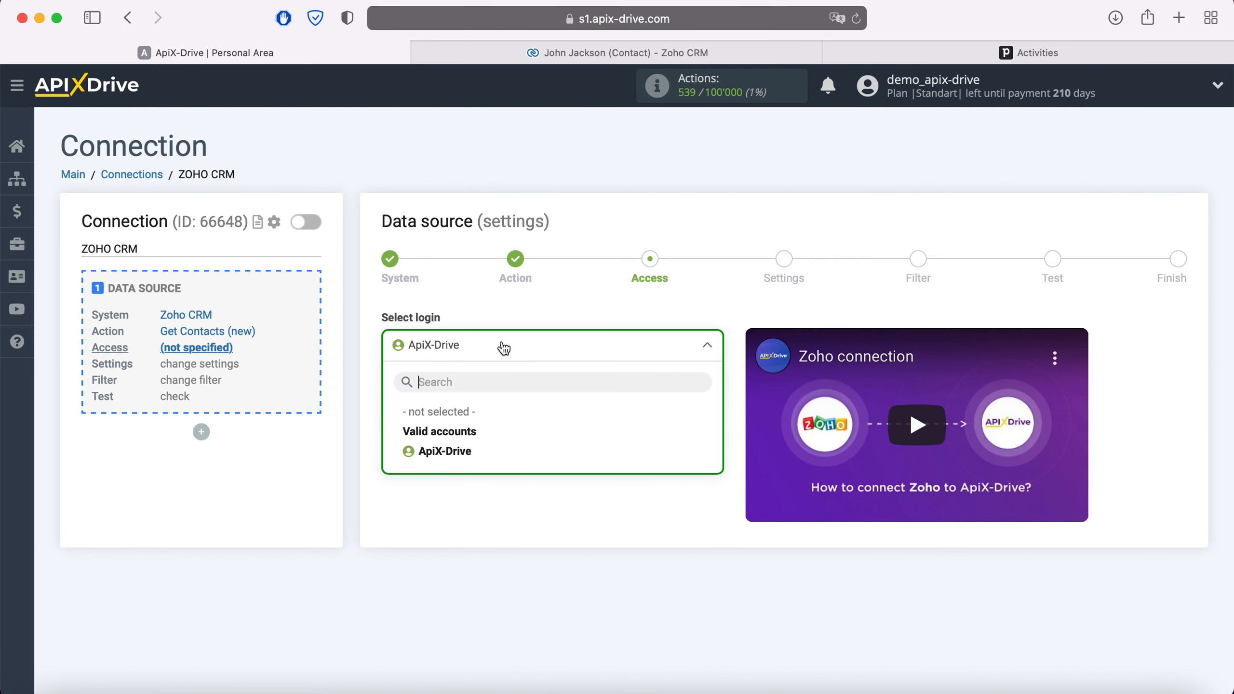
pyautogui.click(468, 449)
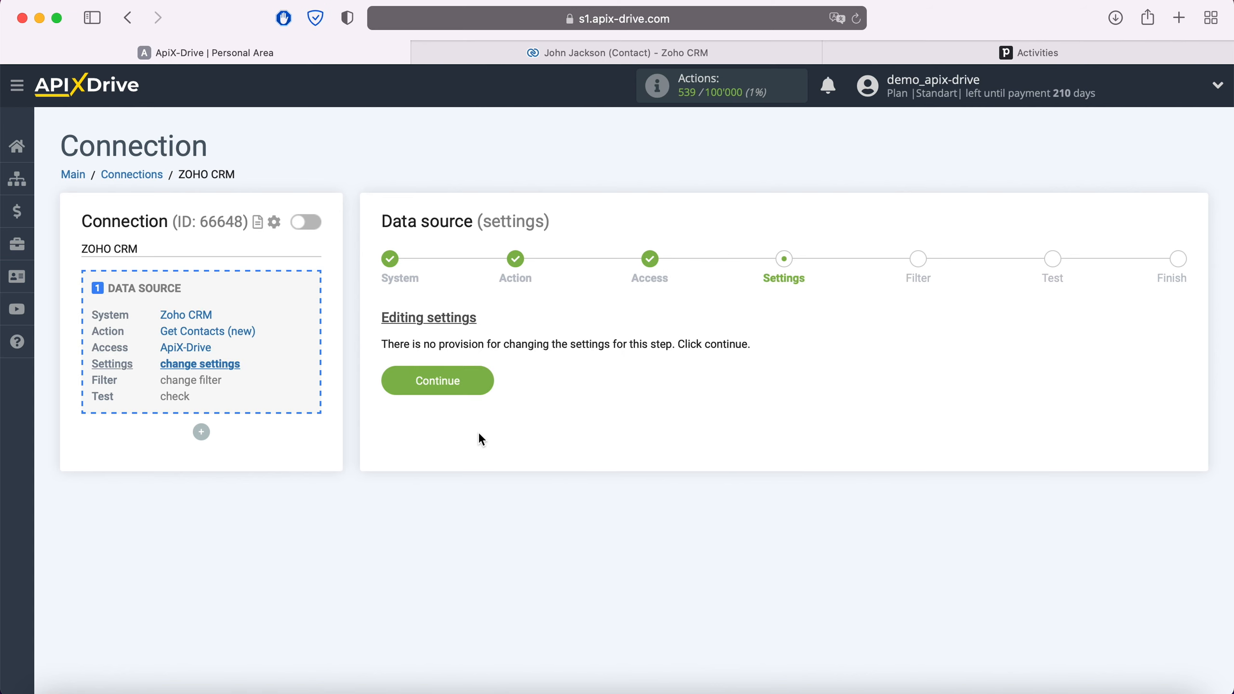
# - Skip settings and filtering, review the loaded test contact data, and finish the source setup
pyautogui.click(485, 386)
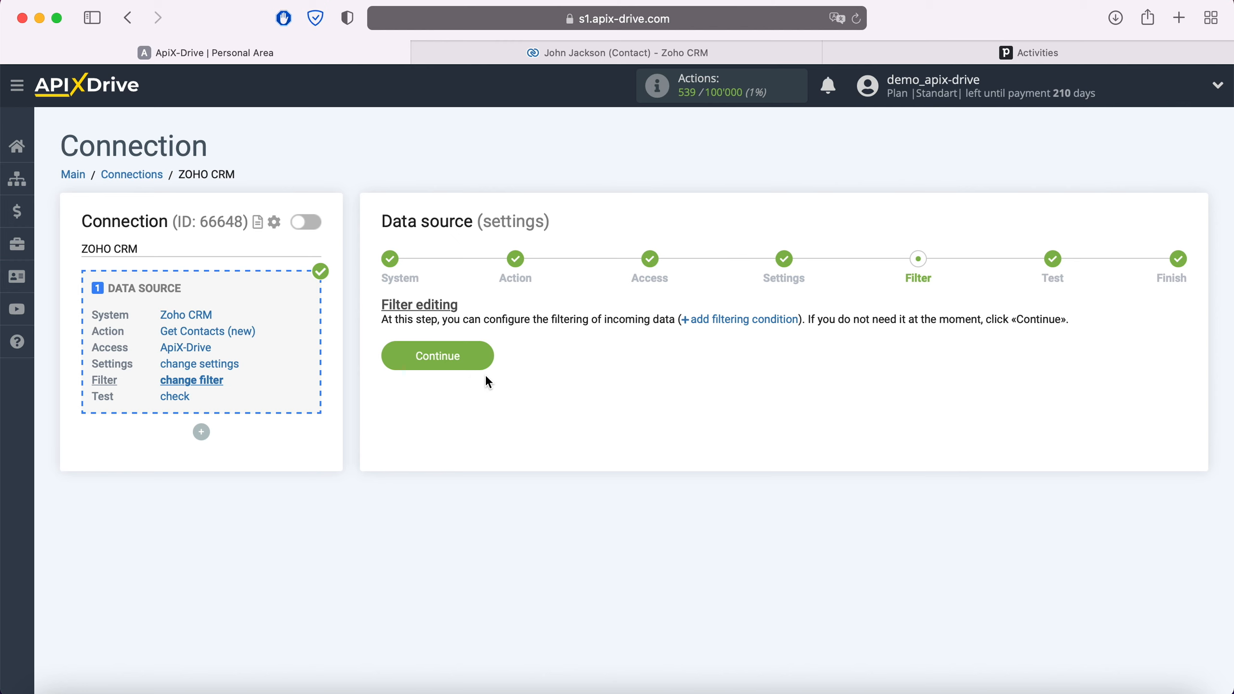
pyautogui.click(487, 355)
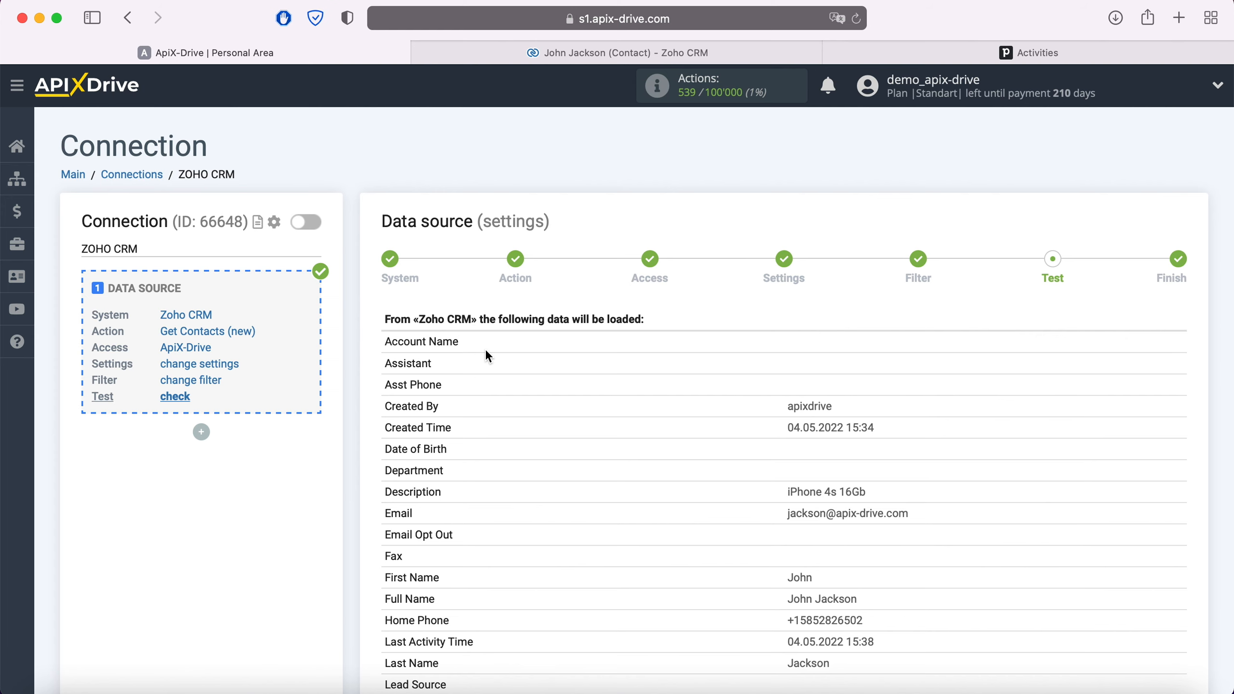
pyautogui.scroll(-10, 488, 356)
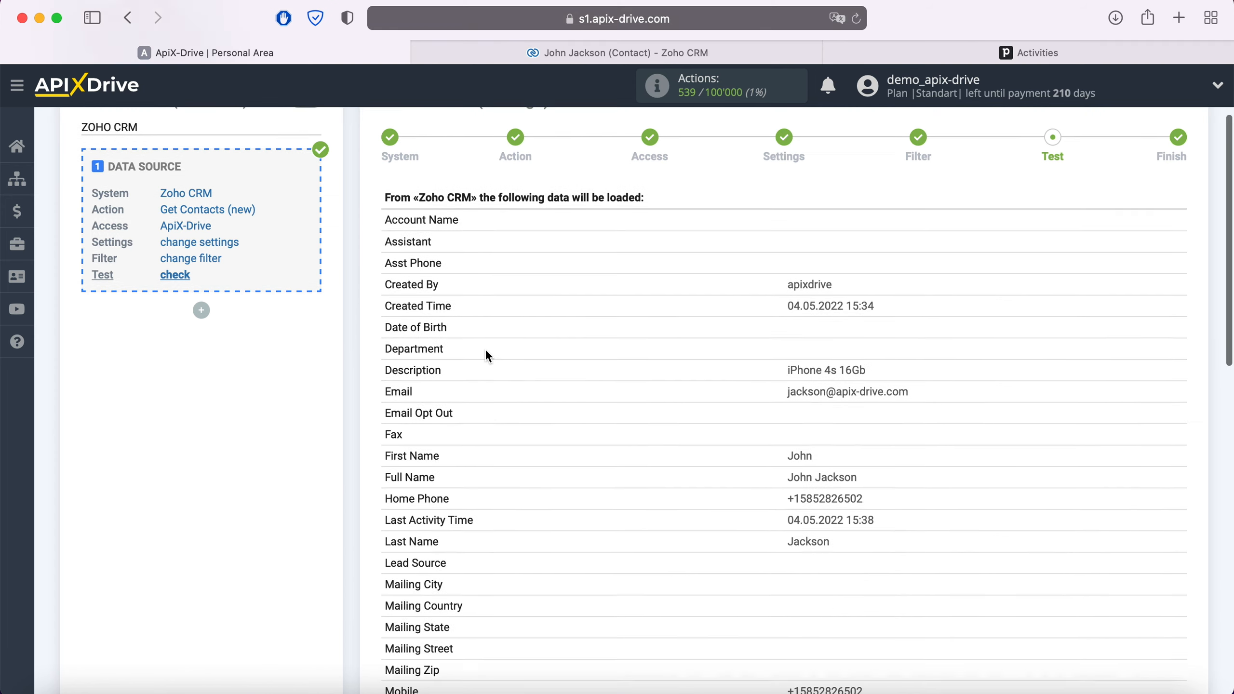
pyautogui.scroll(-7, 488, 357)
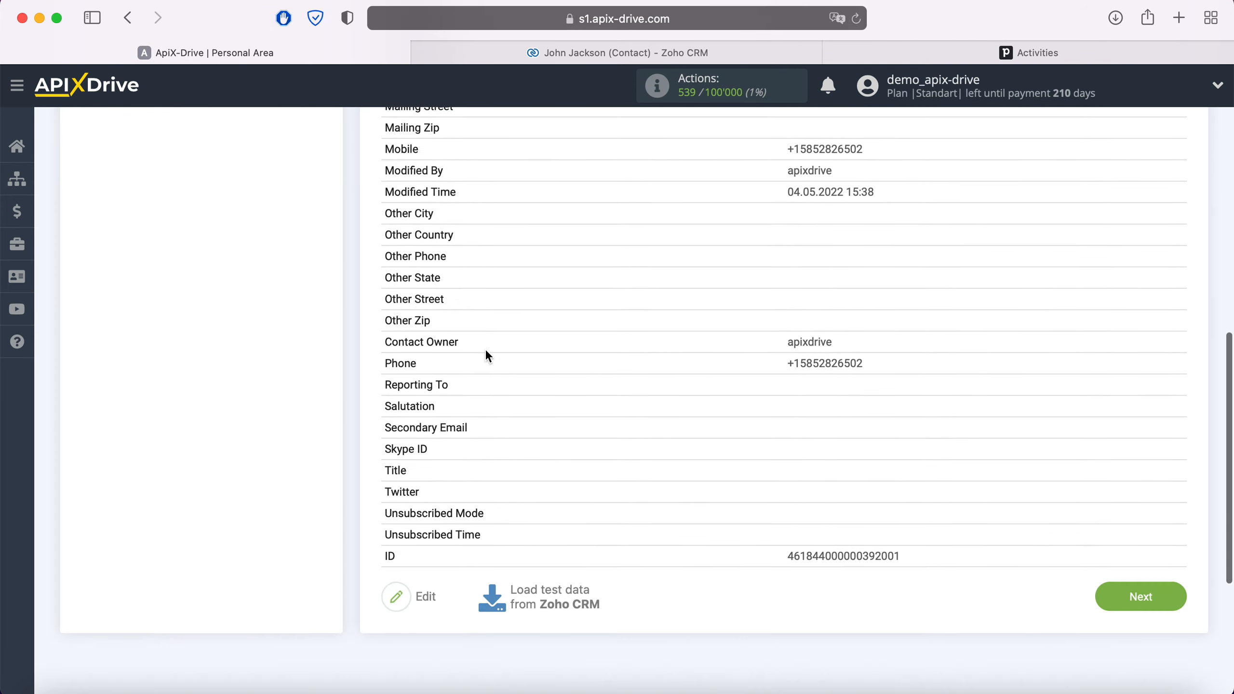
pyautogui.click(1137, 530)
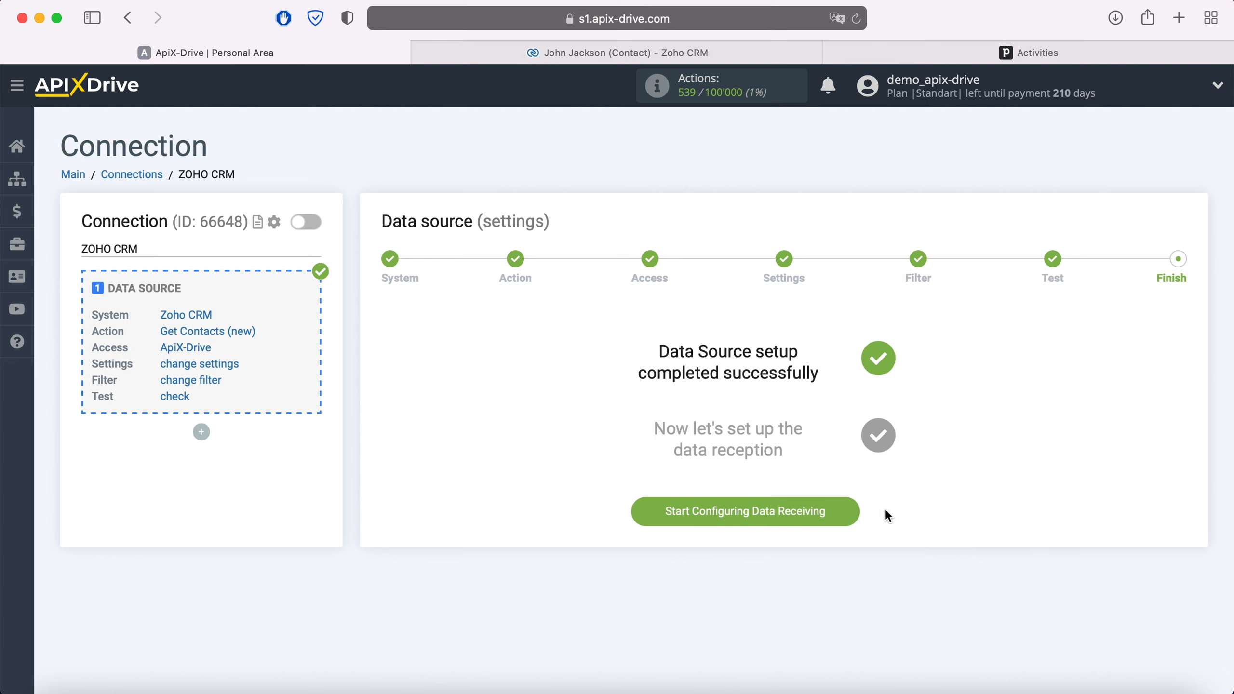
# - Choose Pipedrive as the data destination system
pyautogui.click(855, 511)
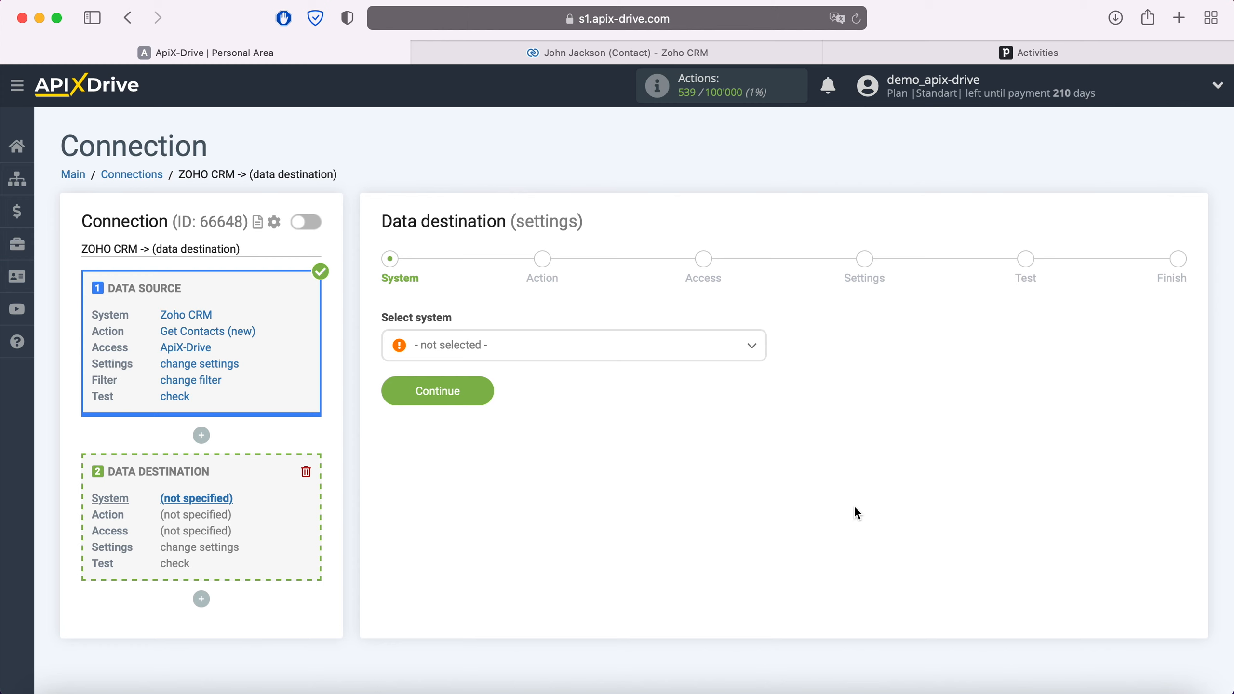
pyautogui.click(635, 346)
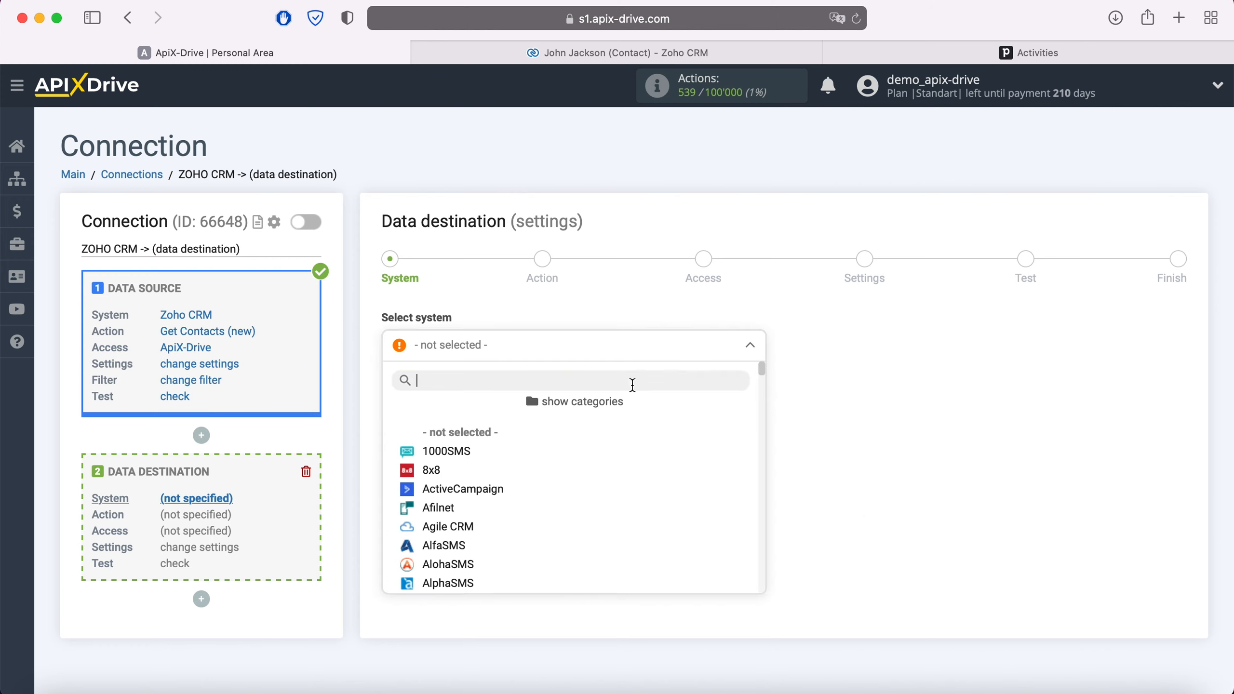
pyautogui.scroll(-5, 637, 464)
pyautogui.scroll(-15, 638, 466)
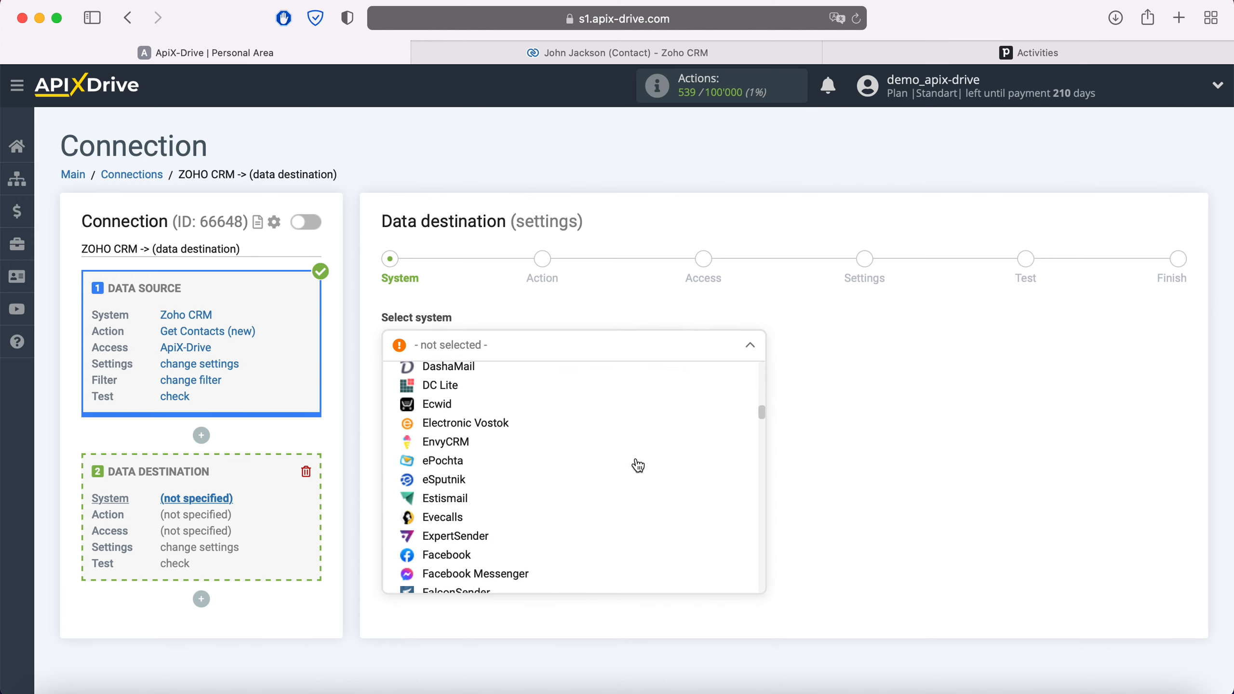
pyautogui.scroll(-15, 638, 466)
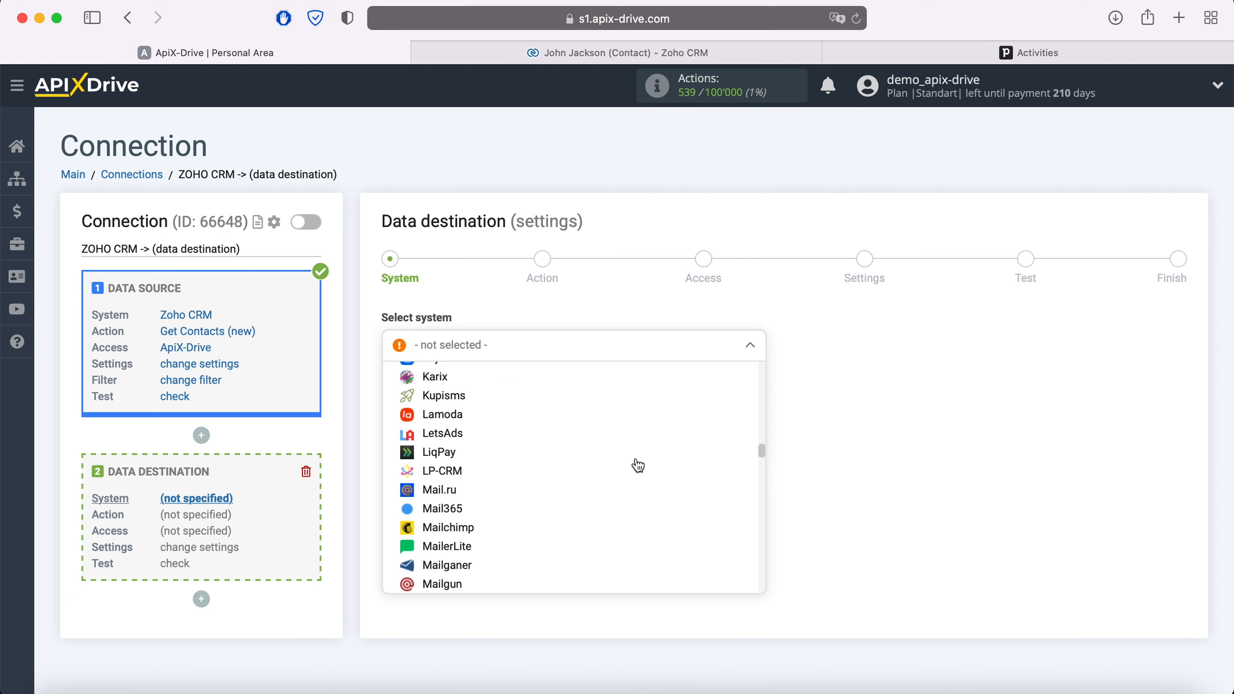
pyautogui.scroll(-10, 637, 465)
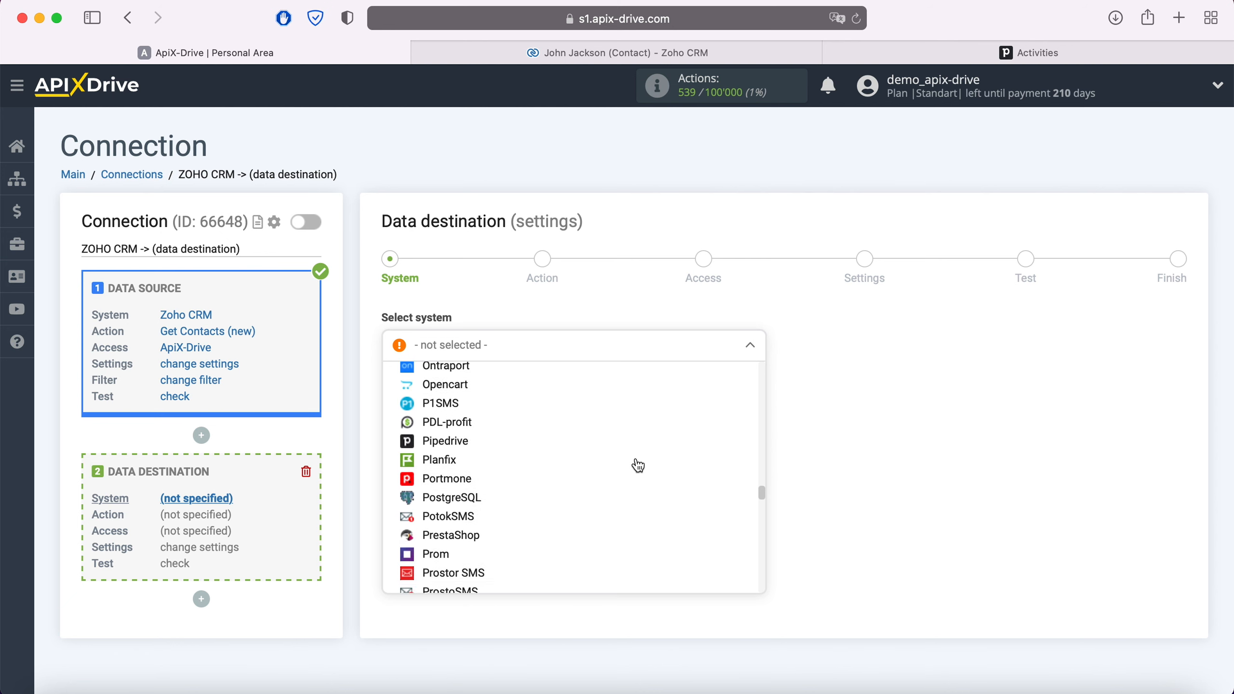
pyautogui.click(467, 430)
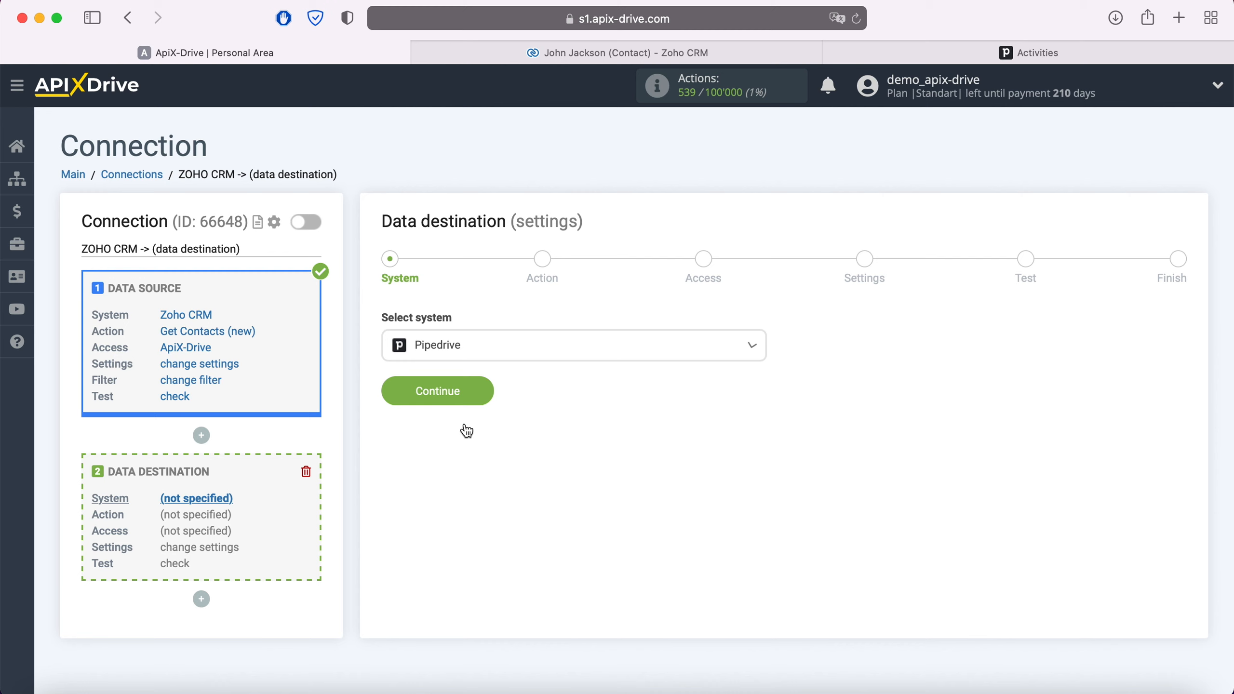
pyautogui.click(487, 389)
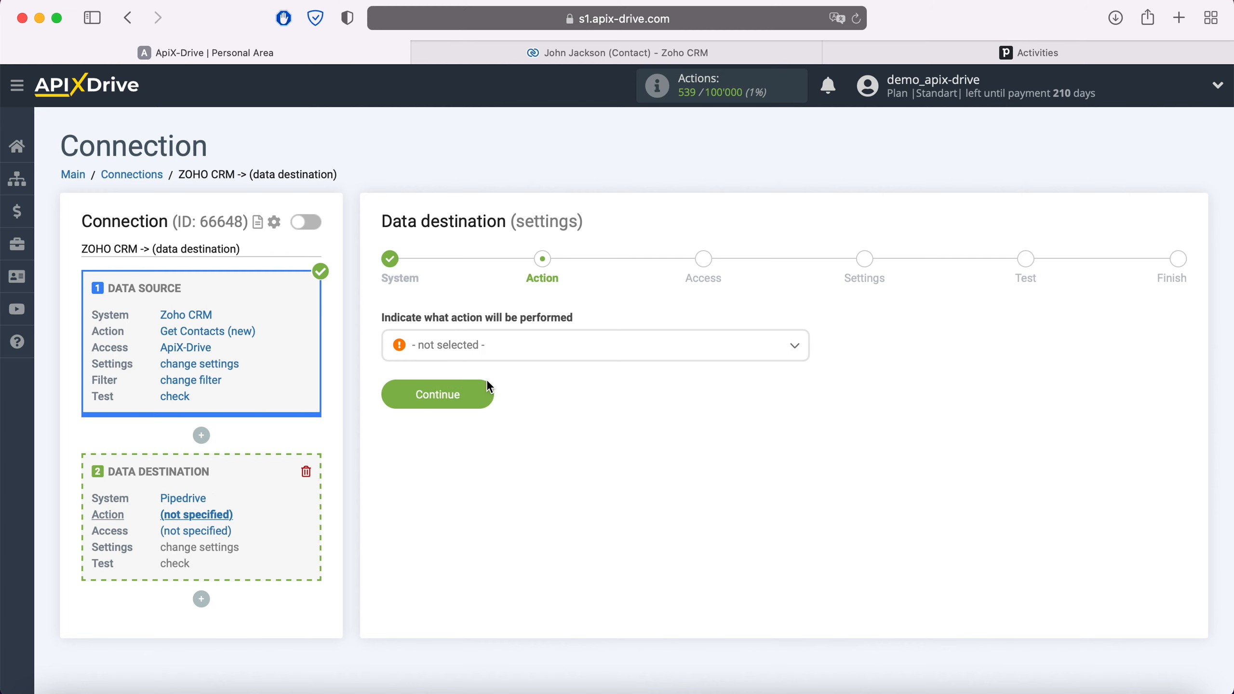
# - Set the Pipedrive action to Create Task and proceed to account access
pyautogui.click(505, 348)
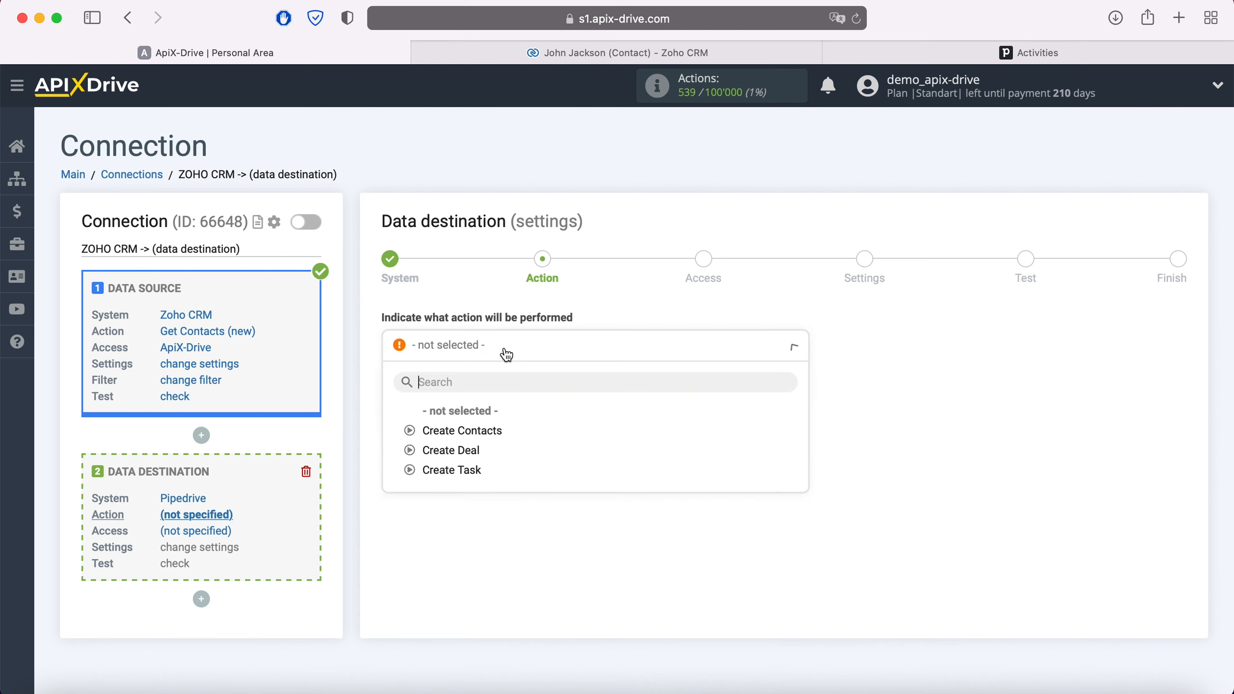
pyautogui.click(464, 469)
pyautogui.click(481, 397)
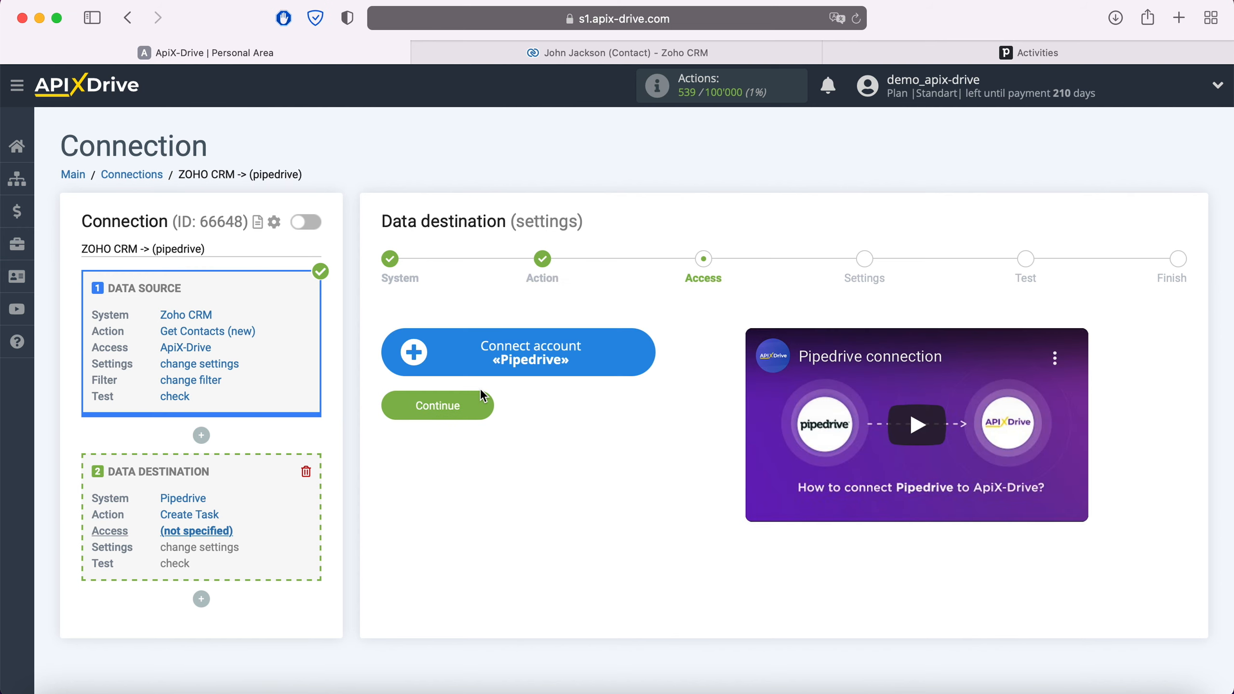
# - Start connecting a Pipedrive account and copy the apix-drive3.pipedrive.com domain from Pipedrive's address bar
pyautogui.click(650, 362)
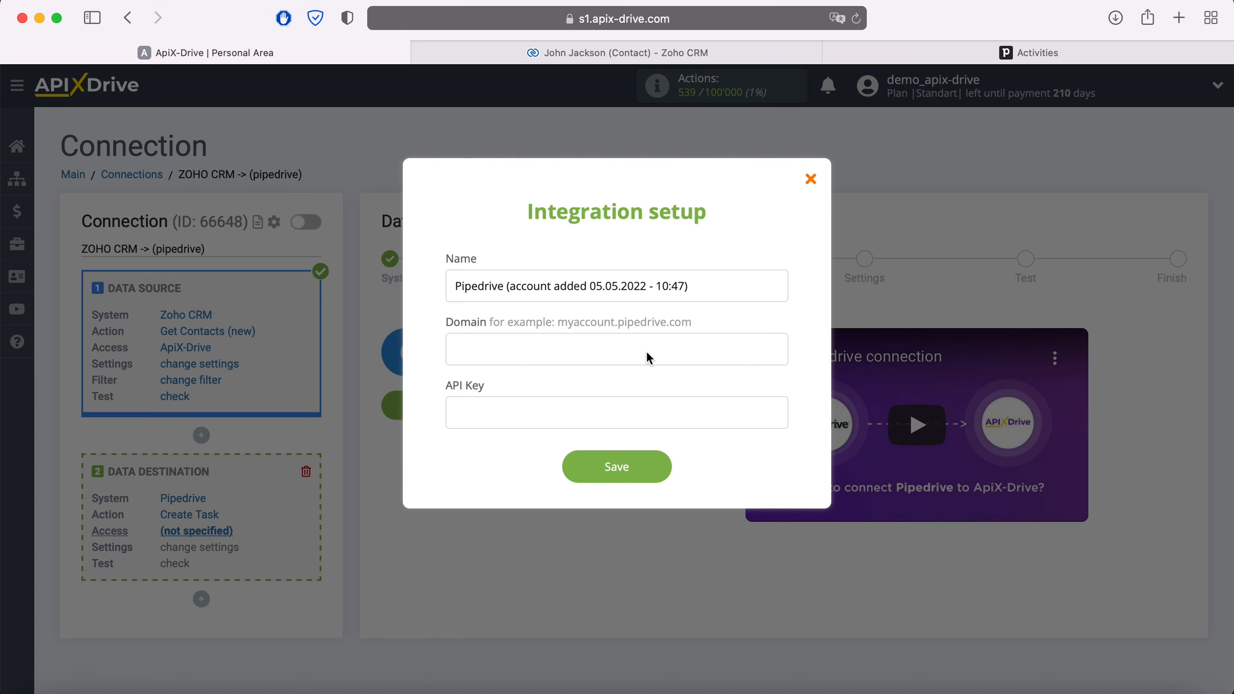
pyautogui.click(1007, 54)
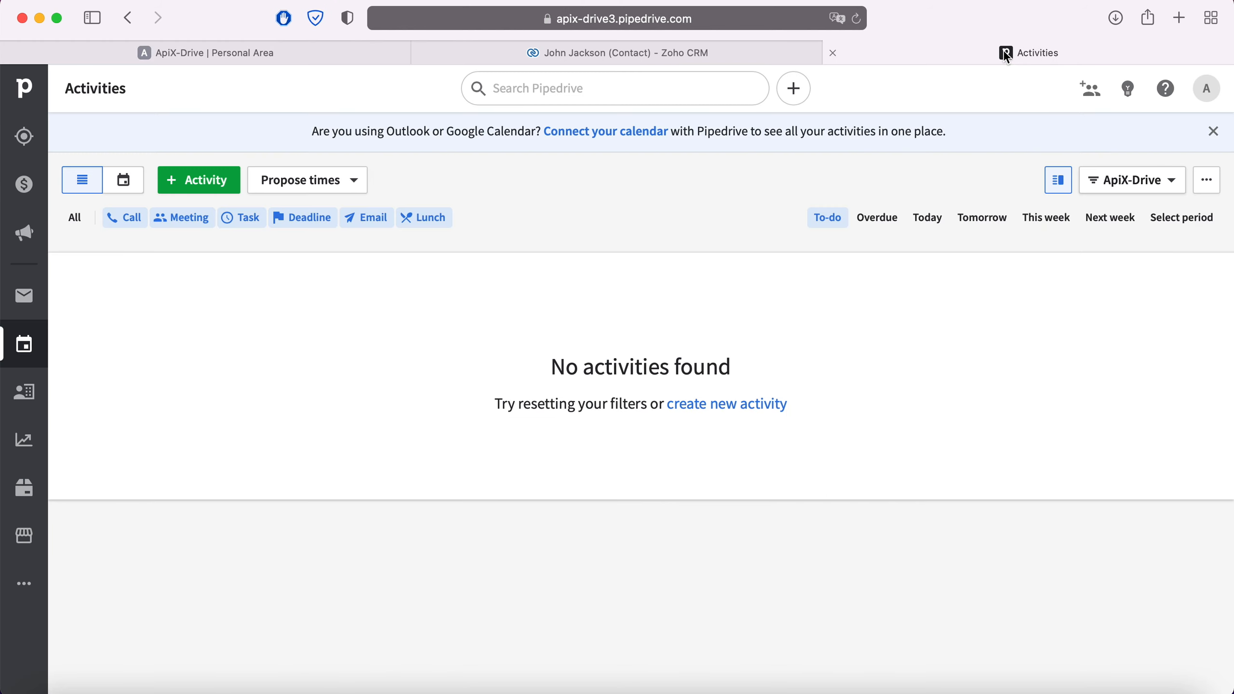
pyautogui.click(789, 25)
pyautogui.click(788, 25)
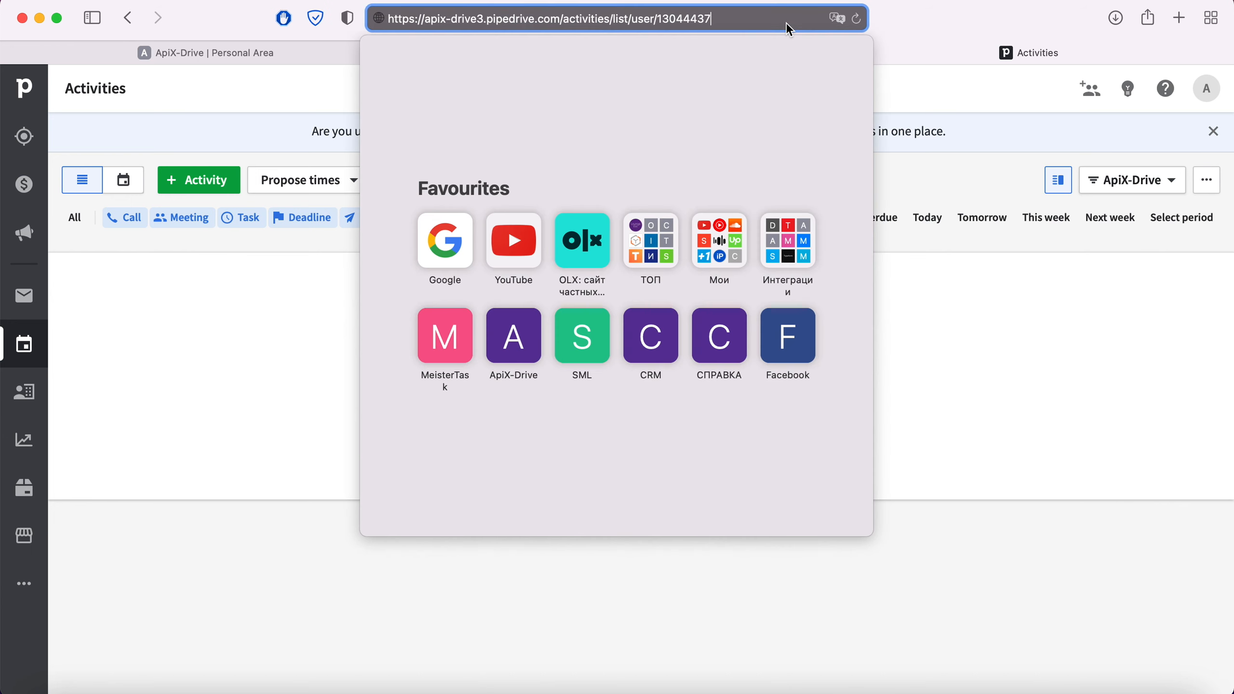
pyautogui.moveTo(424, 18); pyautogui.dragTo(562, 19)
pyautogui.rightClick(531, 19)
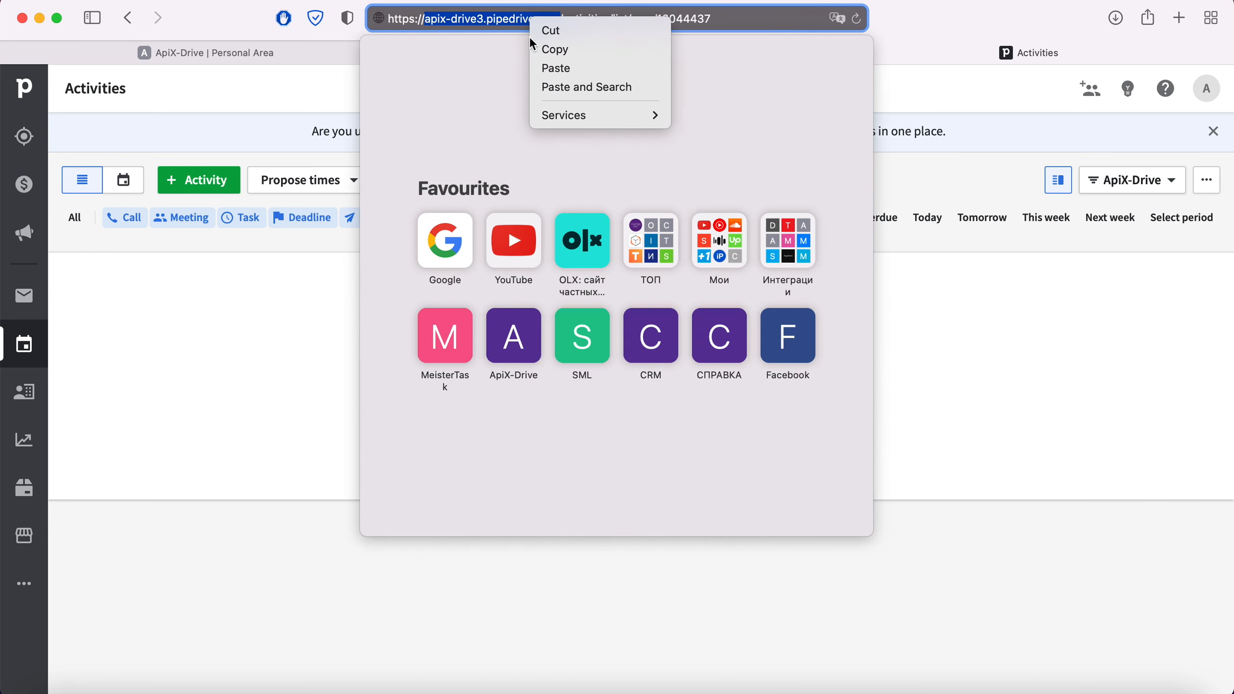
pyautogui.click(559, 55)
pyautogui.click(325, 93)
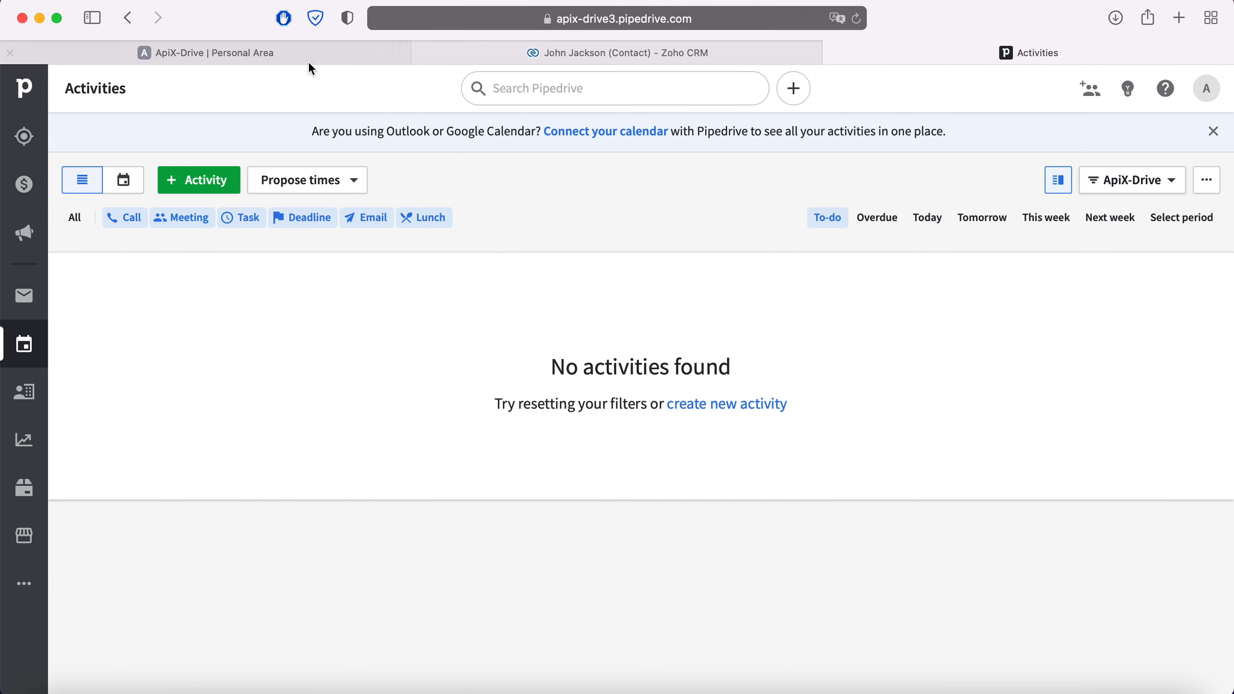
# - Paste the apix-drive3.pipedrive.com domain into ApiX-Drive's Domain field
pyautogui.click(308, 62)
pyautogui.rightClick(480, 343)
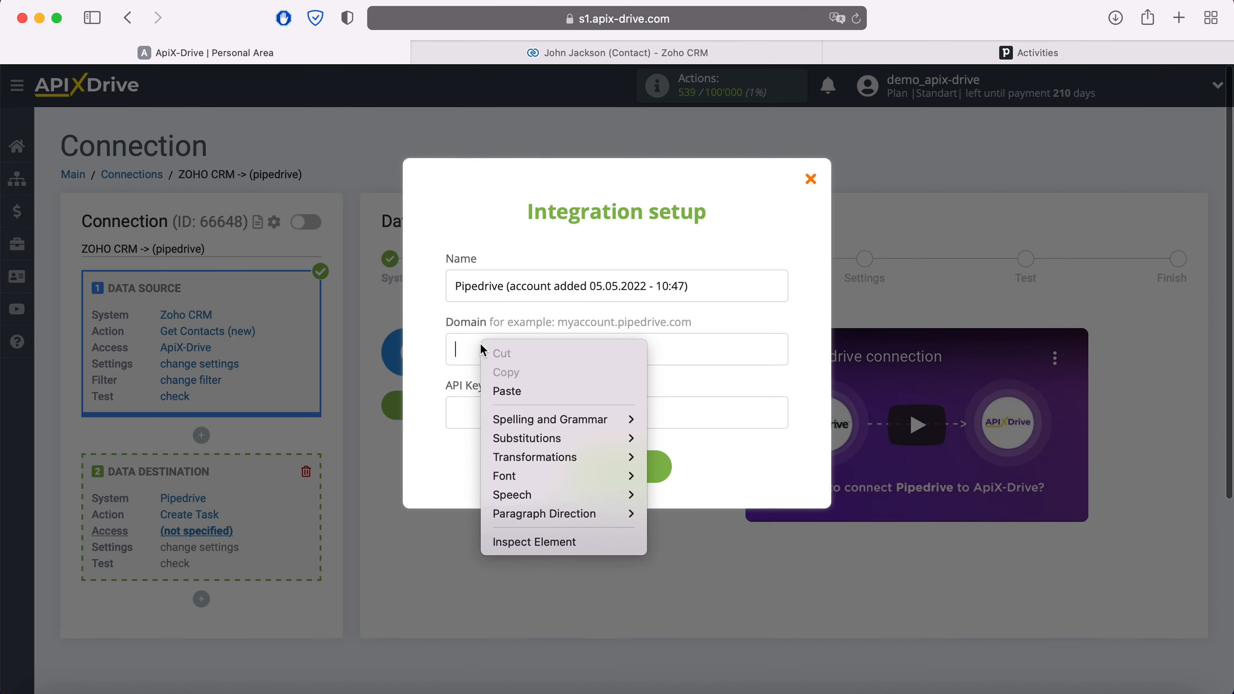
pyautogui.click(508, 392)
pyautogui.click(1007, 59)
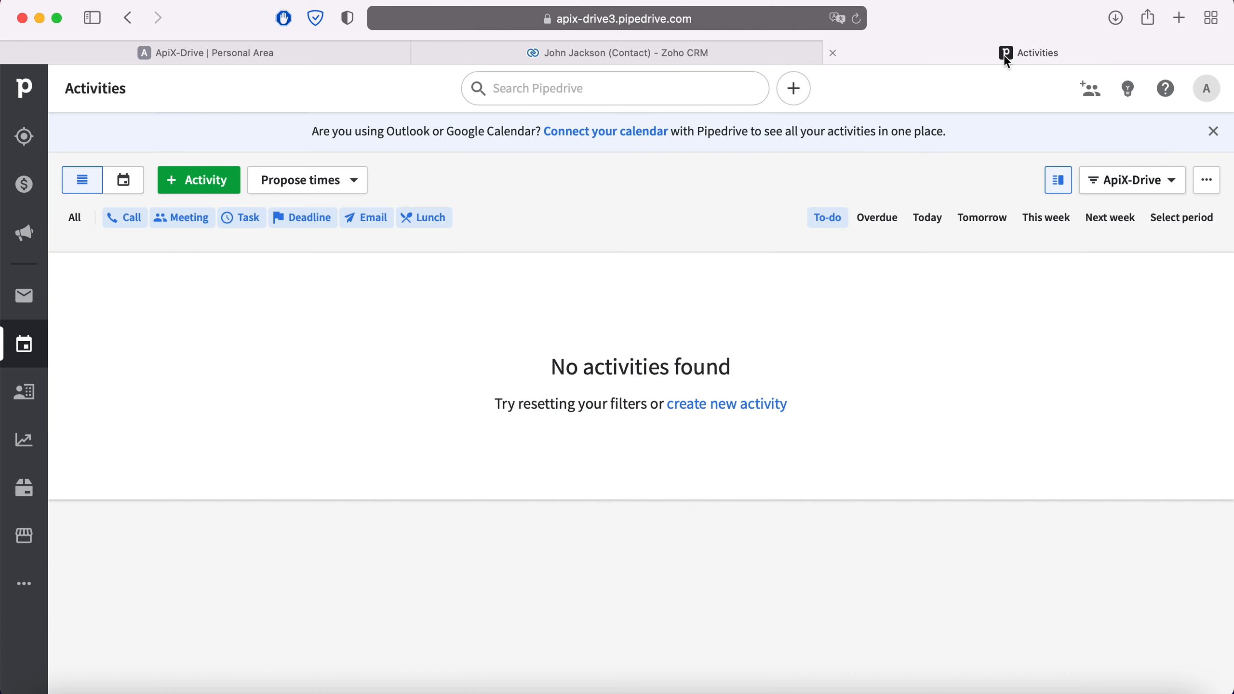
# - Copy the personal API token from Pipedrive's Personal preferences API tab
pyautogui.click(1207, 89)
pyautogui.click(1139, 171)
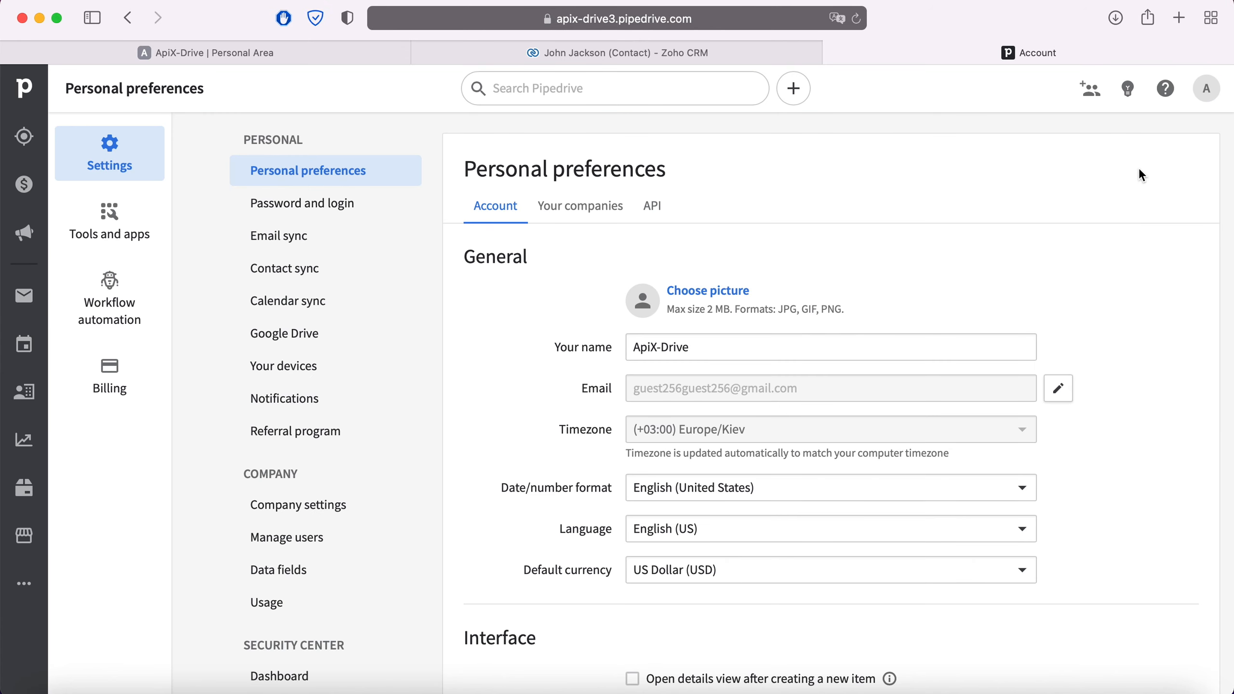
pyautogui.click(652, 209)
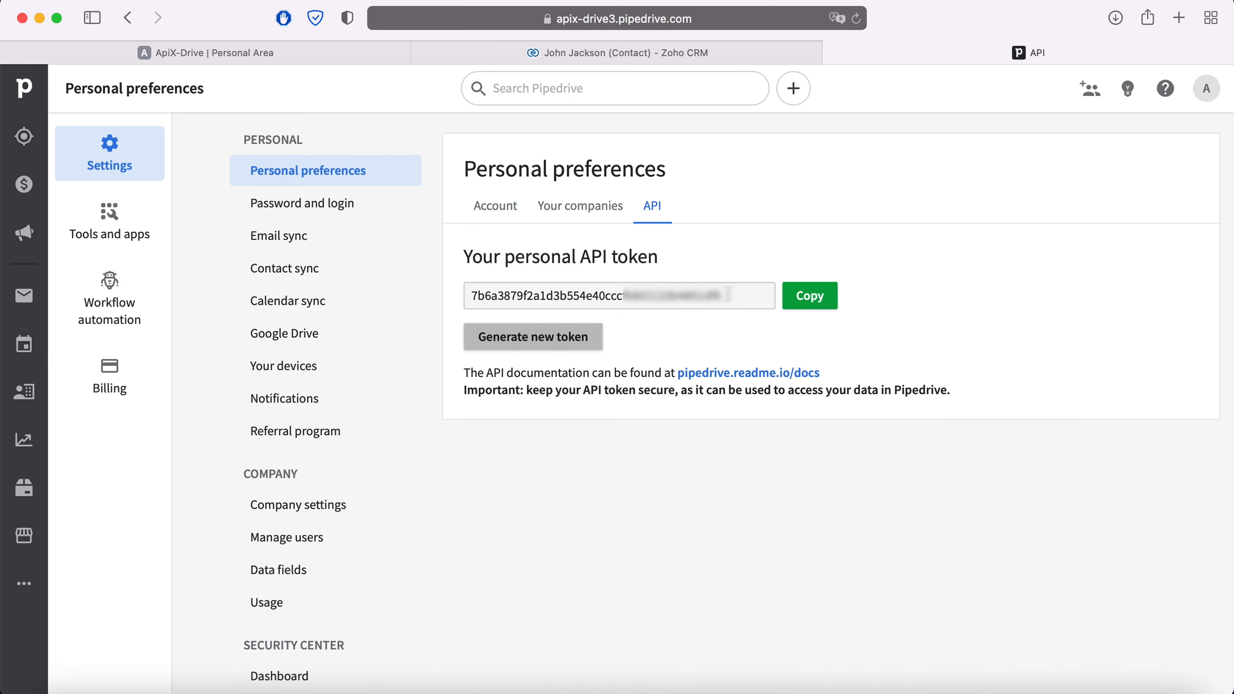
pyautogui.moveTo(728, 295); pyautogui.dragTo(469, 294)
pyautogui.rightClick(494, 296)
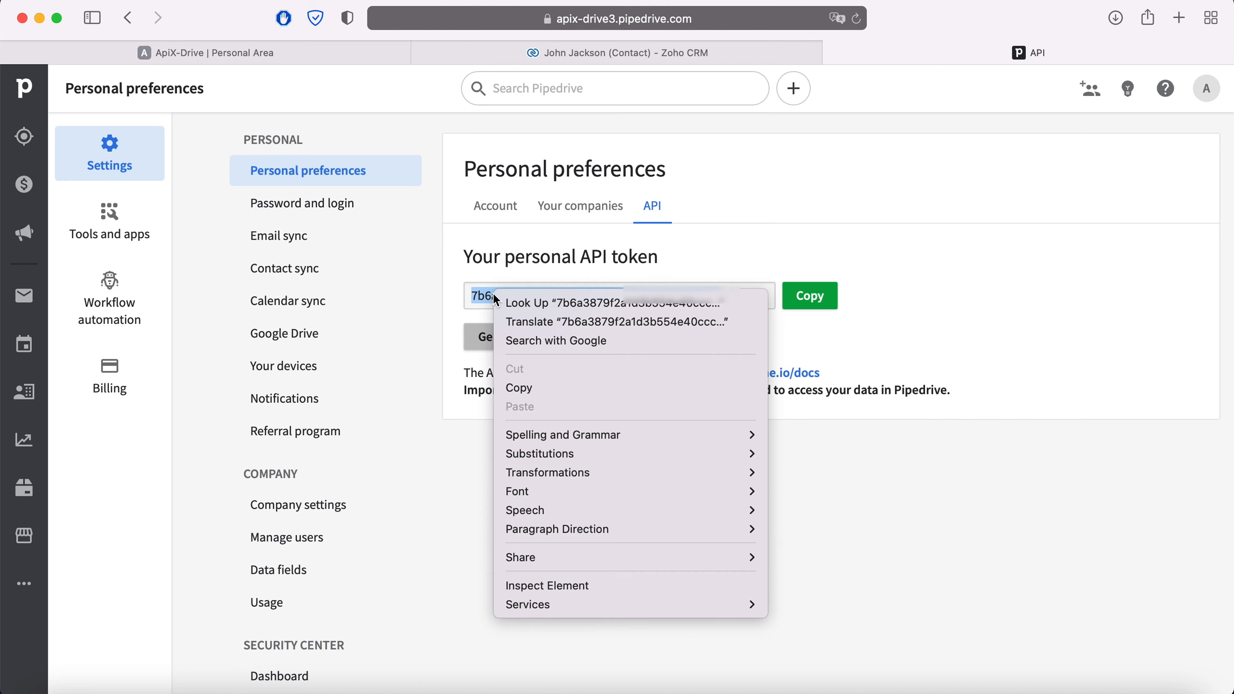
pyautogui.click(532, 390)
# - Paste the token as the API Key, save, and select the new Pipedrive login
pyautogui.click(338, 52)
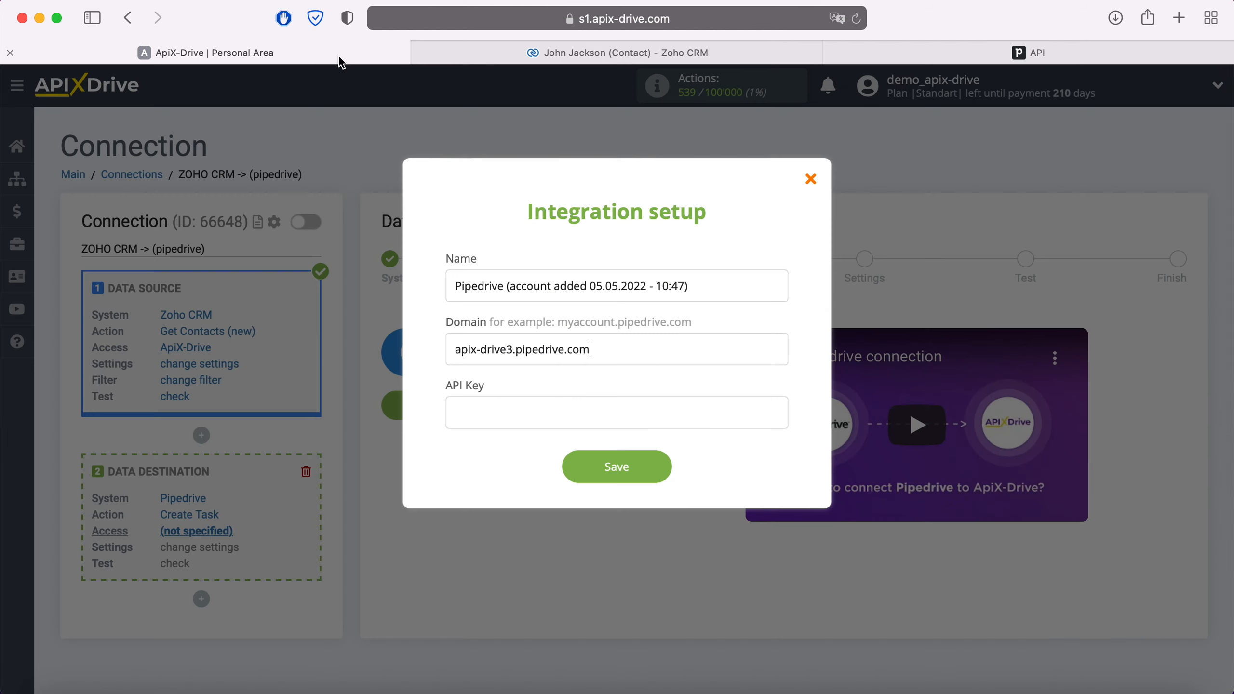
pyautogui.rightClick(499, 413)
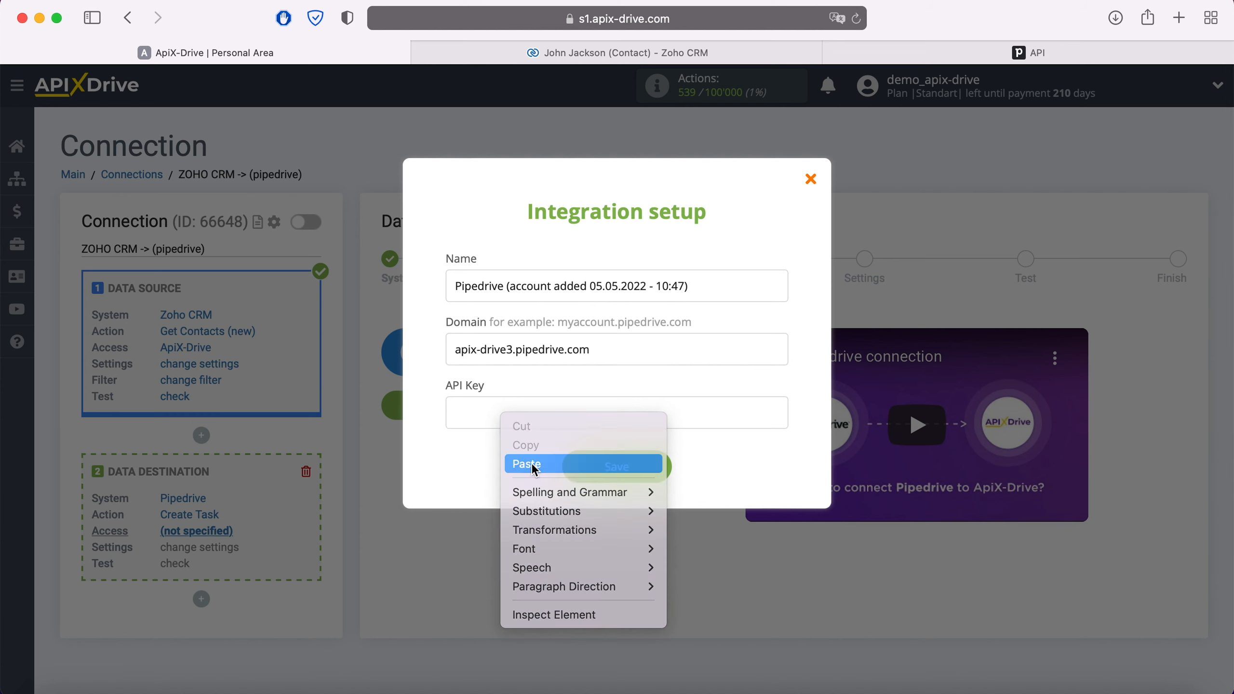
pyautogui.click(532, 464)
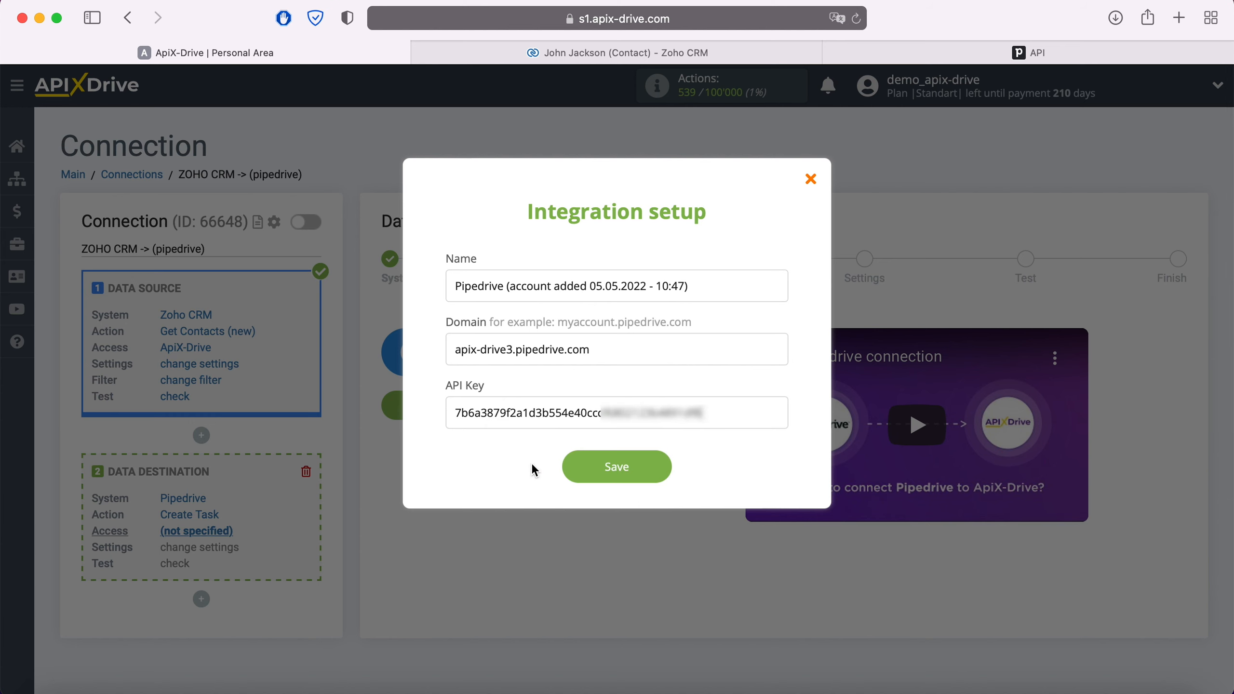
pyautogui.click(664, 467)
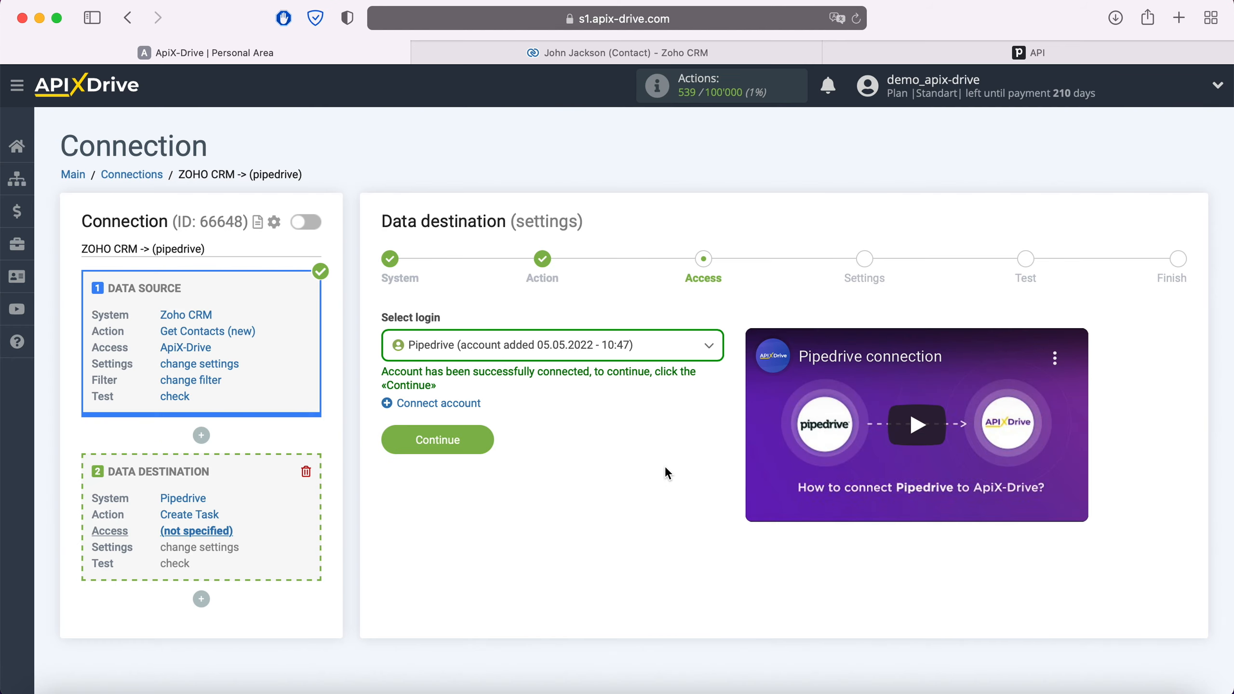
pyautogui.click(620, 351)
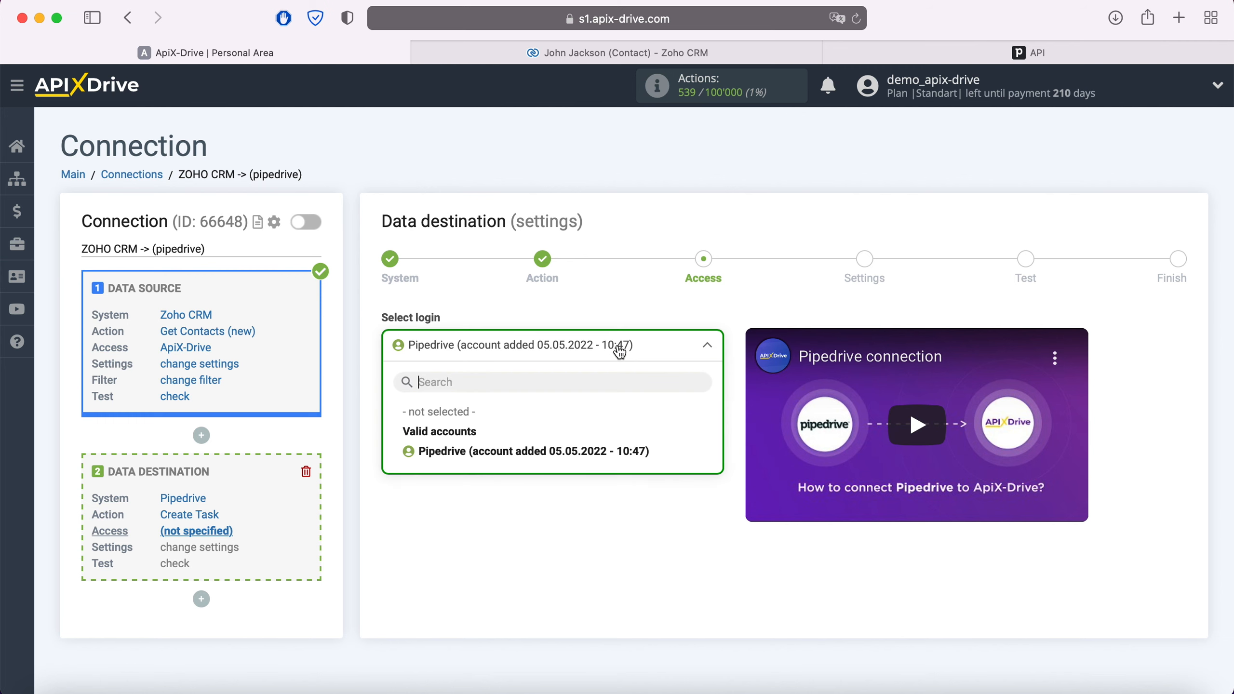
pyautogui.click(585, 458)
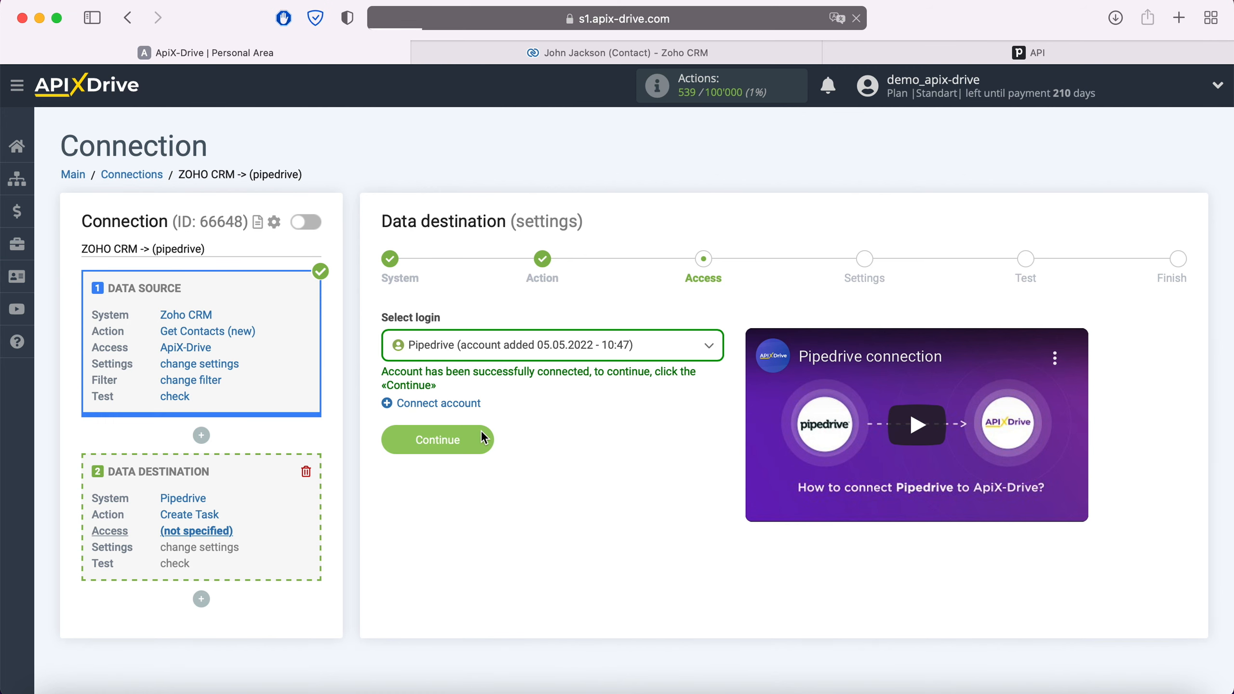
pyautogui.click(480, 434)
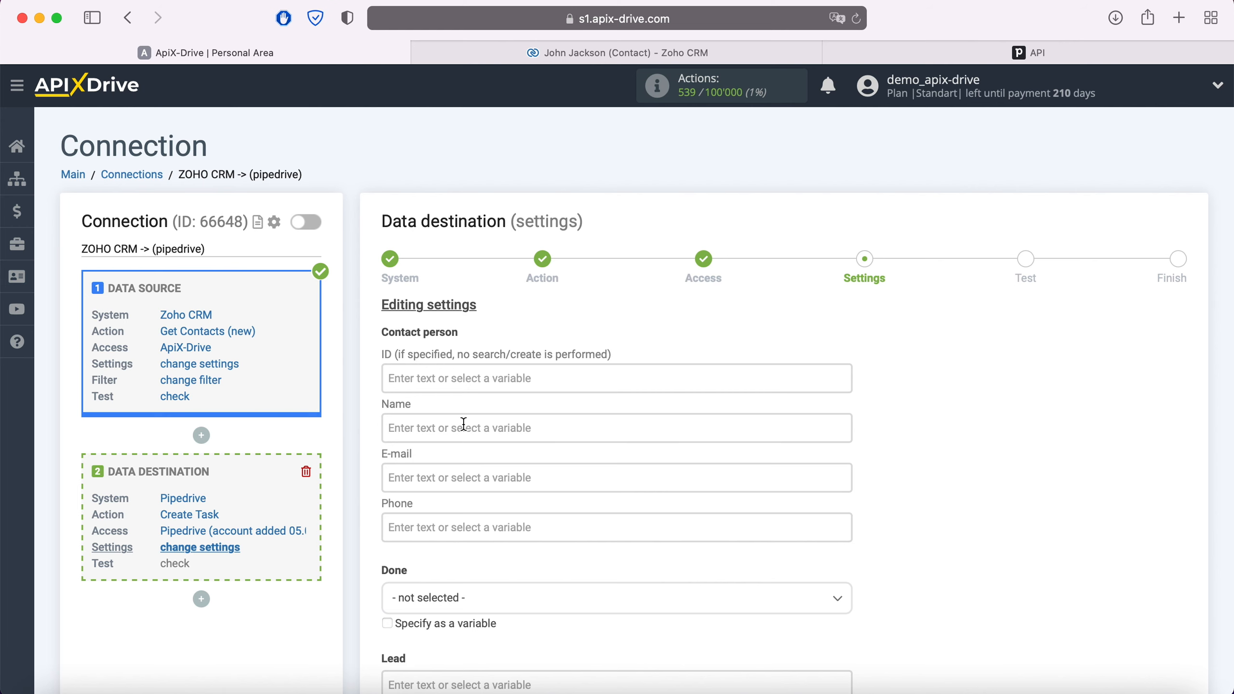
# - Map Name to the contact's First Name and Last Name, and E-mail to Email
pyautogui.click(479, 429)
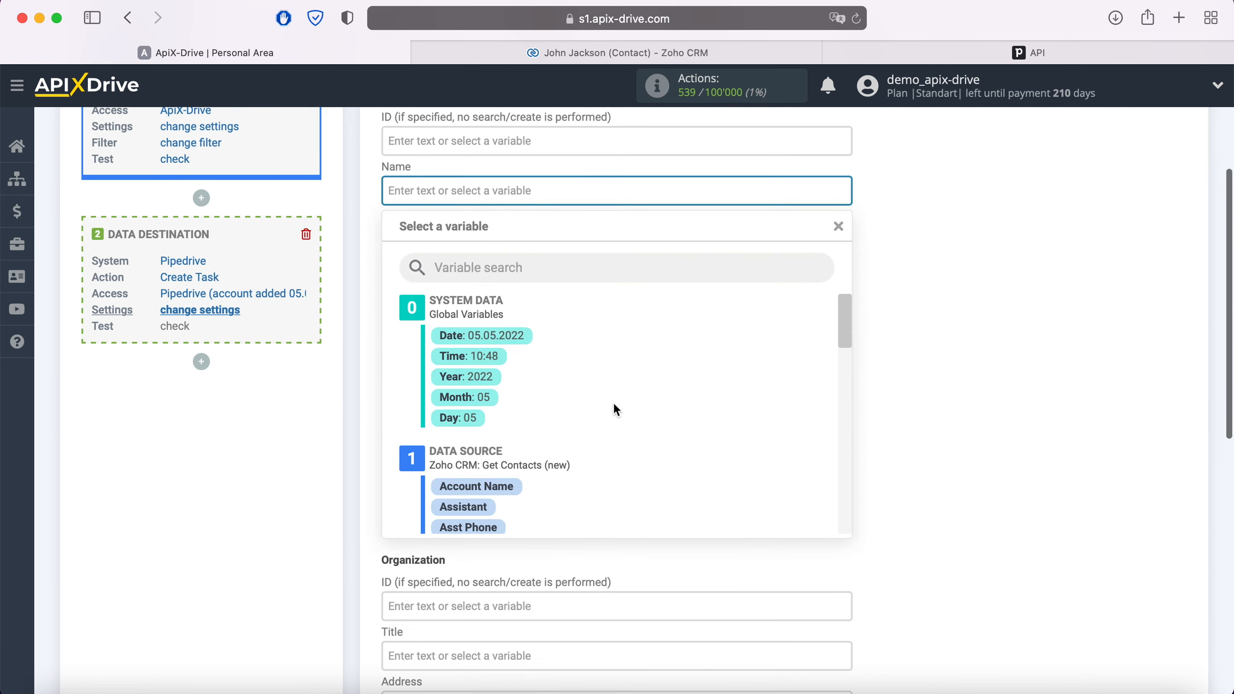
pyautogui.scroll(-3, 615, 405)
pyautogui.scroll(-4, 616, 410)
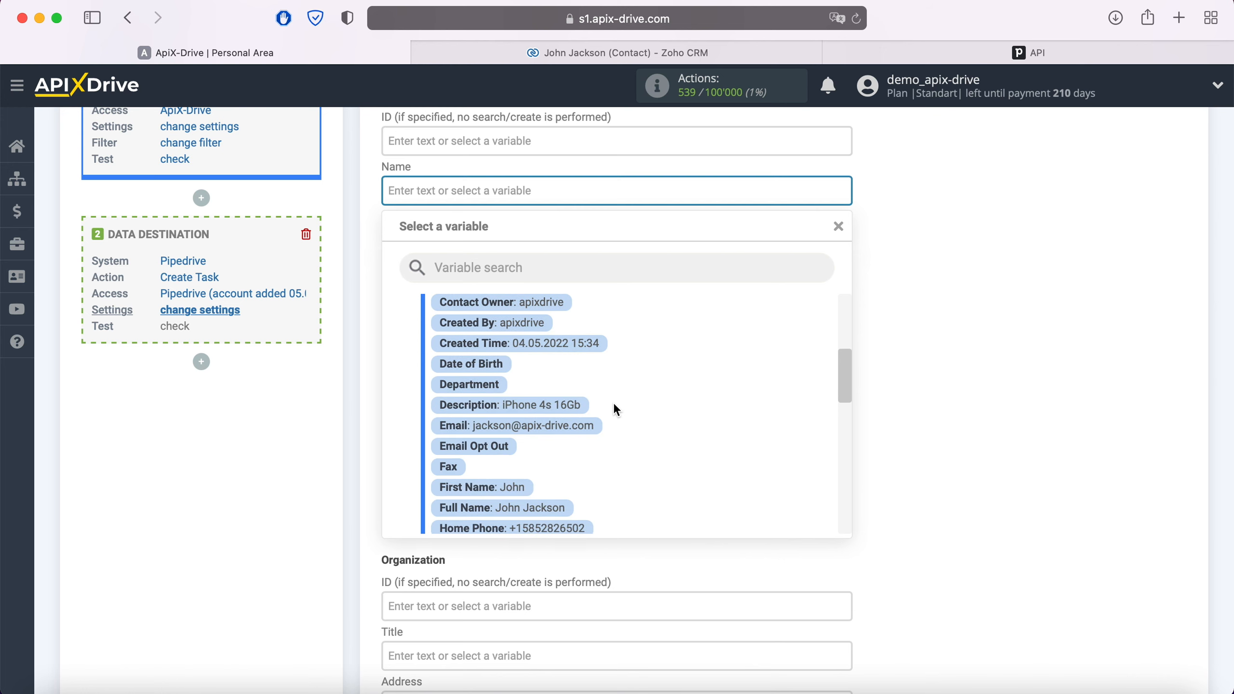
pyautogui.click(484, 419)
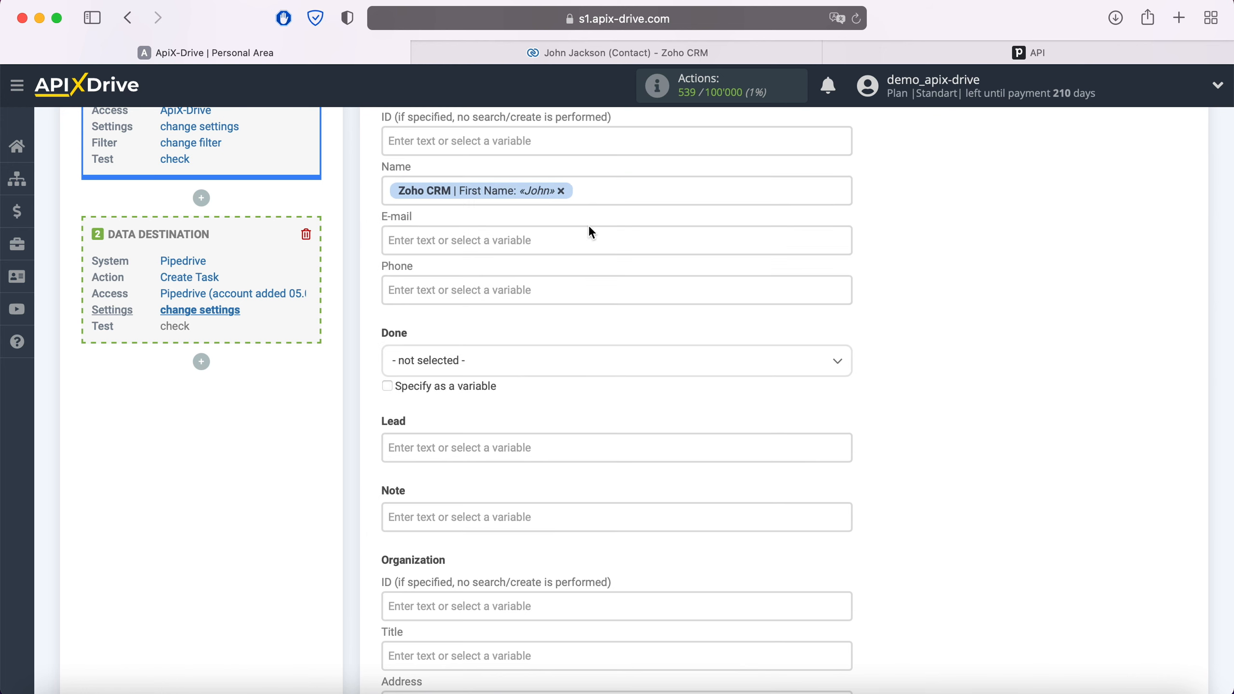
pyautogui.click(601, 188)
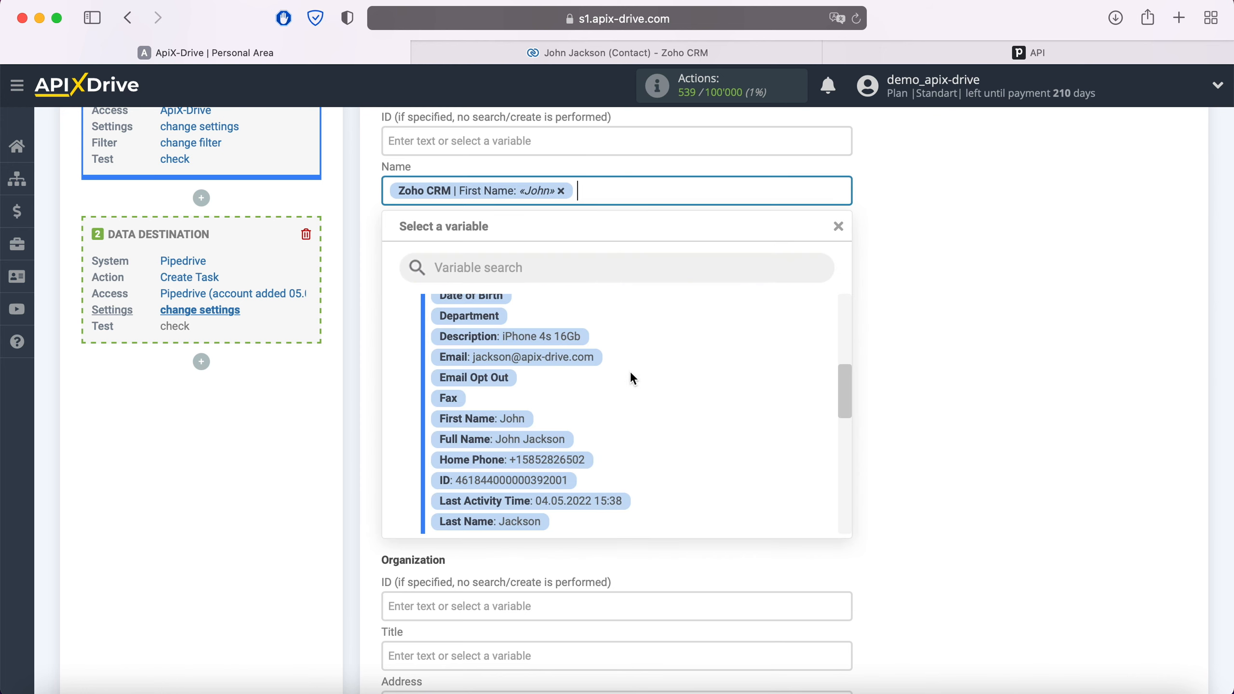
pyautogui.scroll(-2, 583, 465)
pyautogui.click(538, 482)
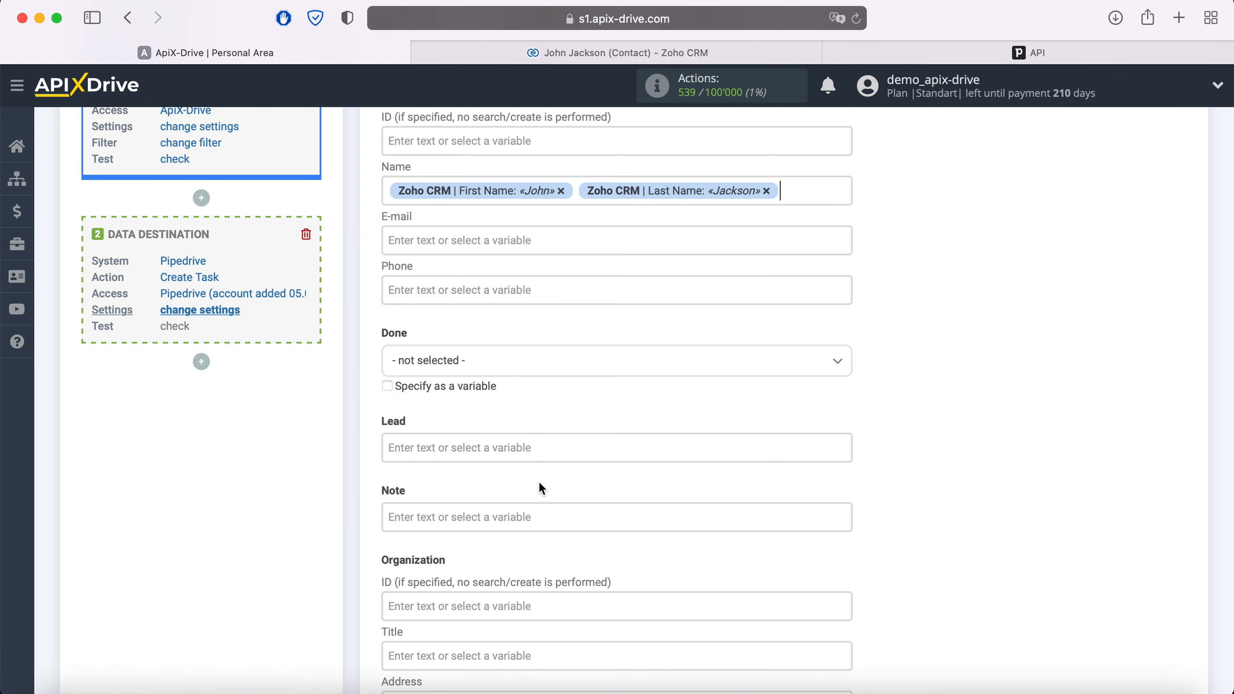
pyautogui.click(477, 243)
pyautogui.scroll(-3, 614, 375)
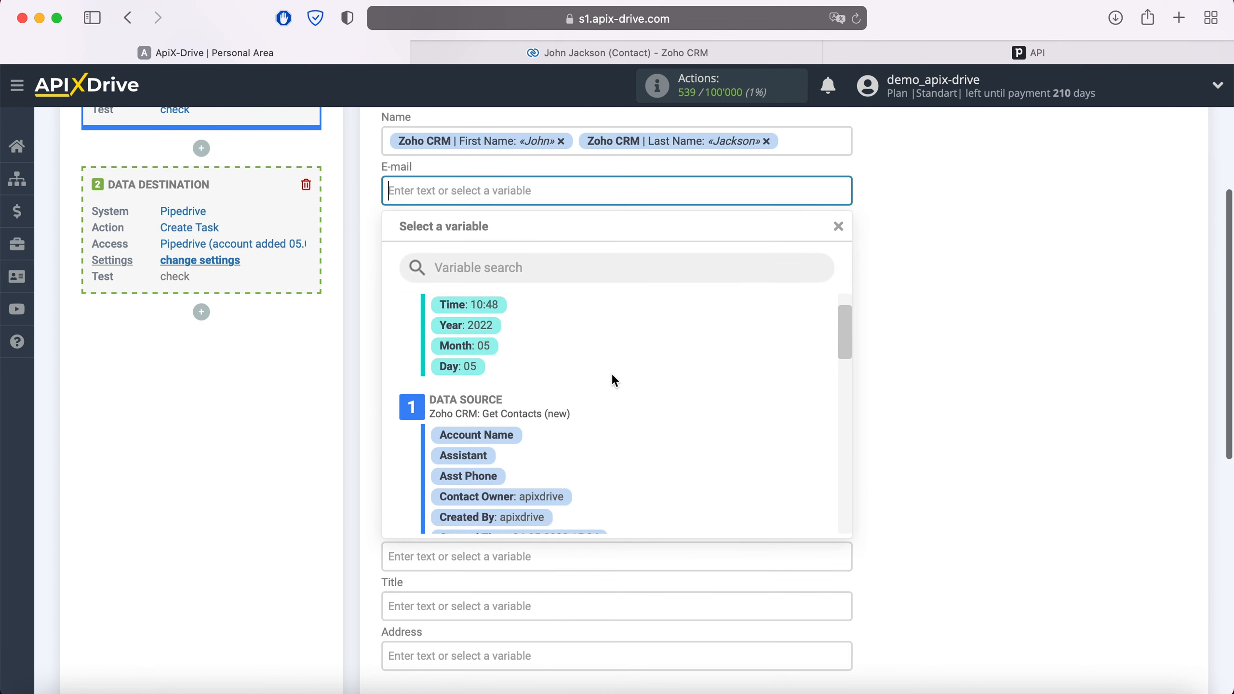
pyautogui.scroll(-5, 611, 373)
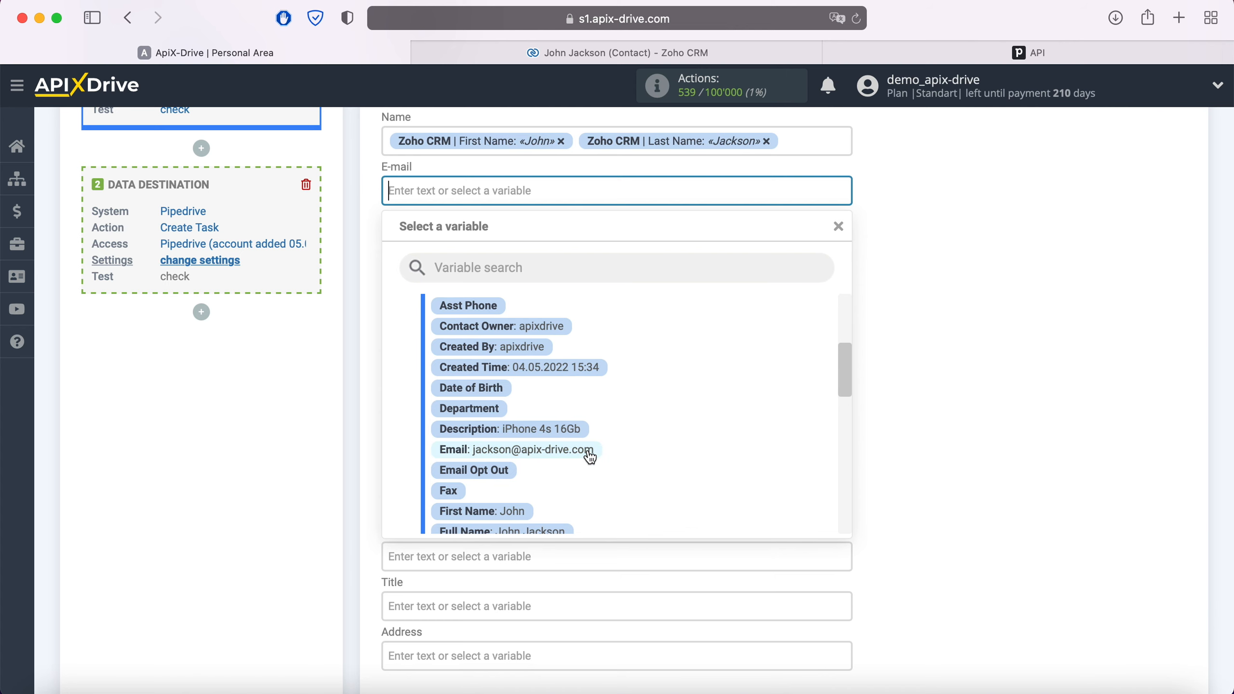
pyautogui.click(590, 454)
# - Map Phone to Home Phone and set Done to To do
pyautogui.click(489, 239)
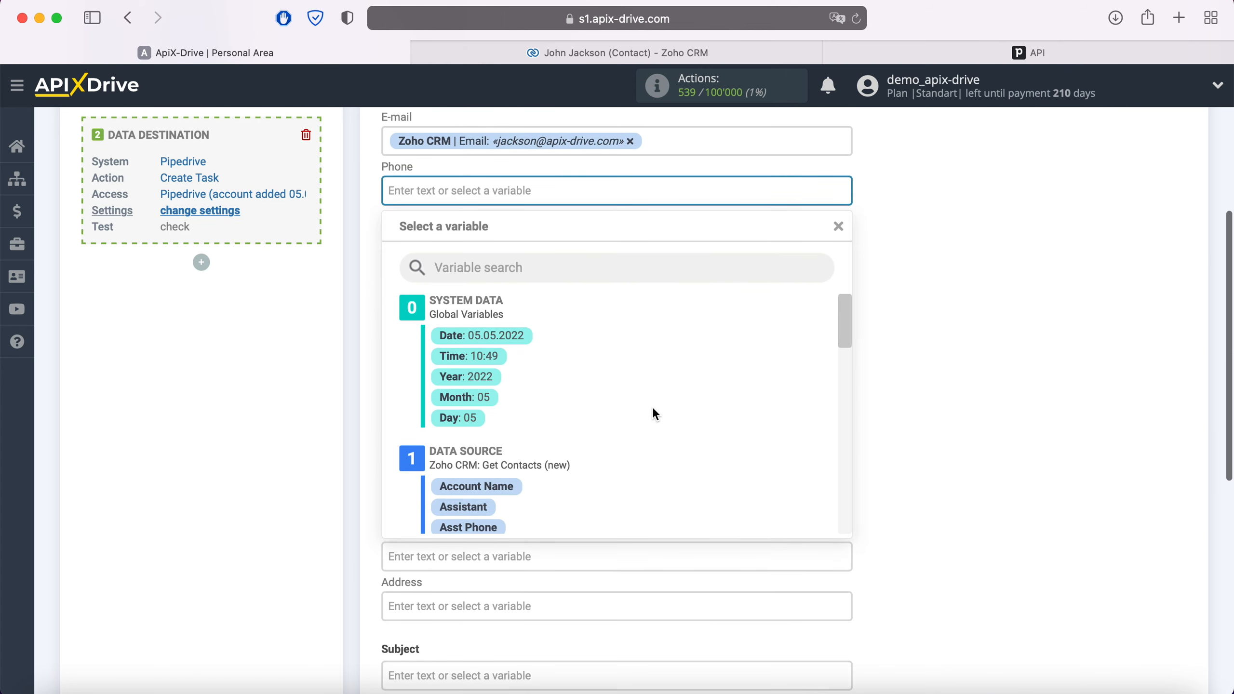
pyautogui.scroll(-5, 654, 410)
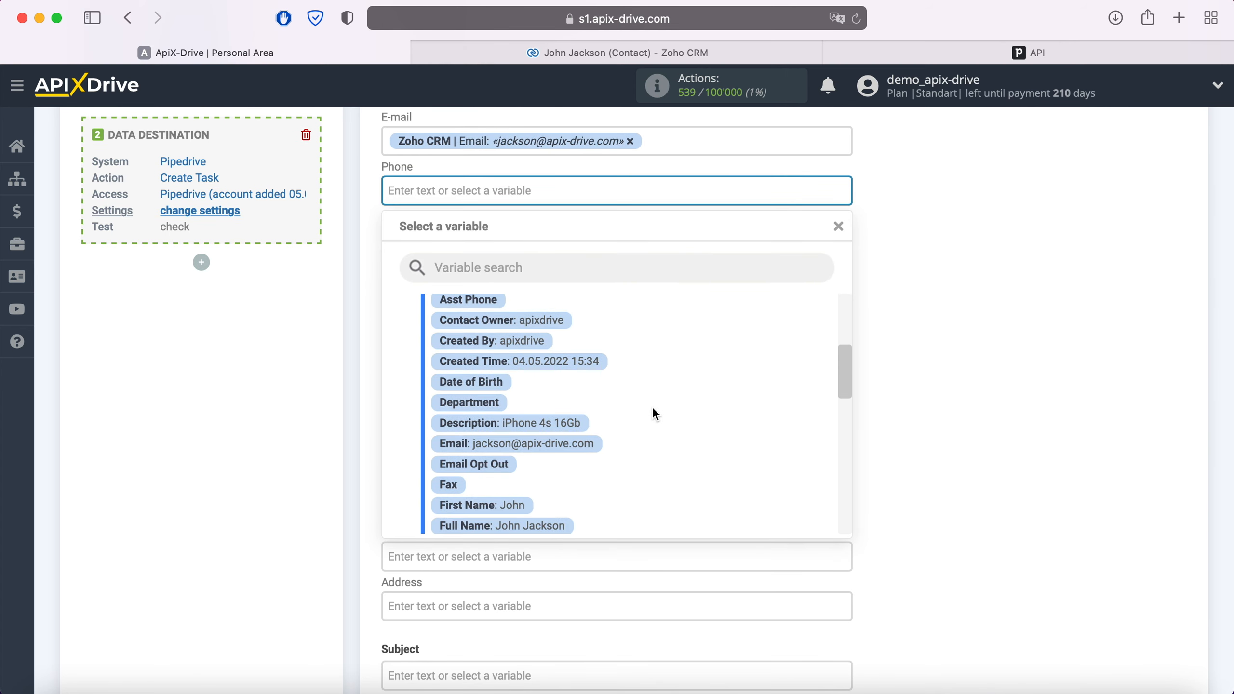
pyautogui.scroll(-3, 656, 414)
pyautogui.click(574, 432)
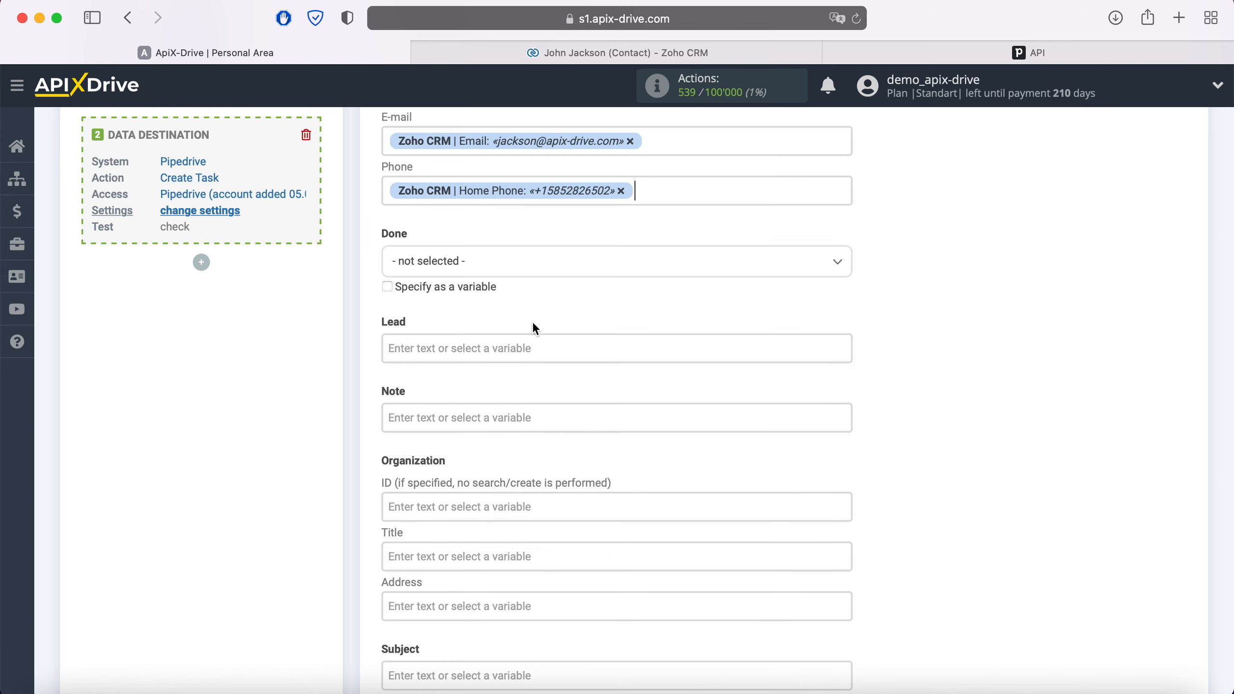
pyautogui.click(524, 266)
pyautogui.click(442, 348)
# - Make Lead read 'New Contact from ZohoCRM' followed by the contact's Full Name
pyautogui.click(460, 347)
pyautogui.scroll(-5, 474, 347)
pyautogui.scroll(-10, 629, 388)
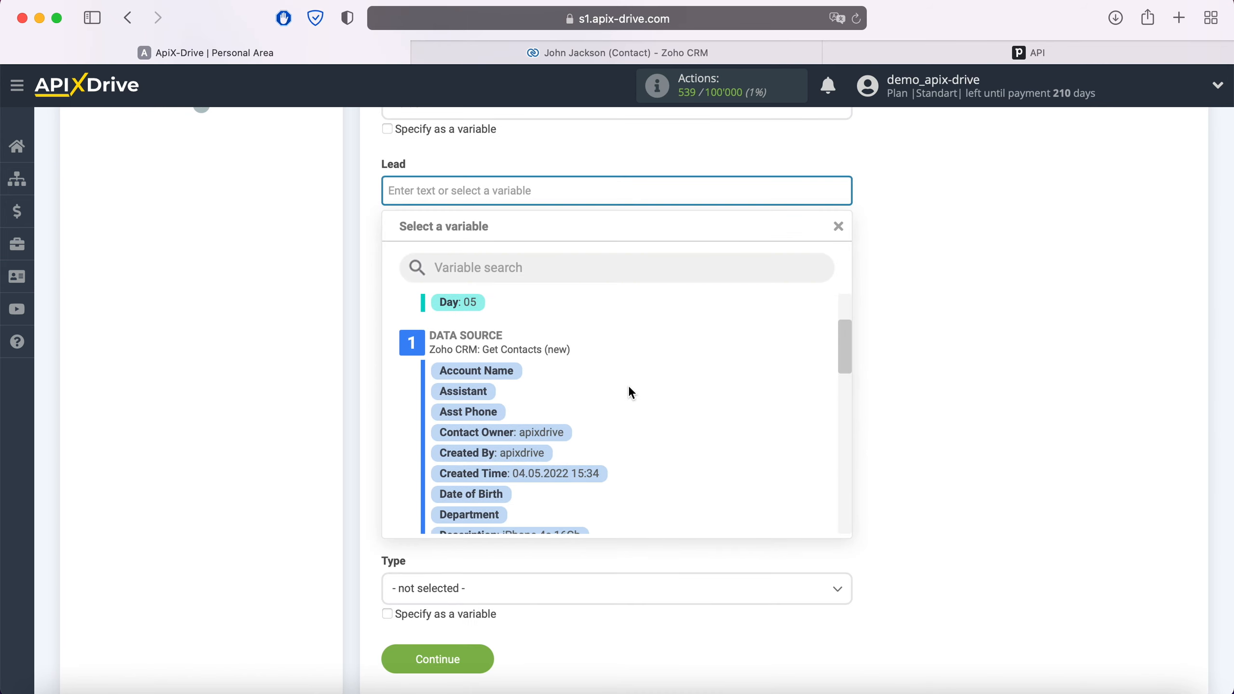
pyautogui.scroll(-1, 630, 389)
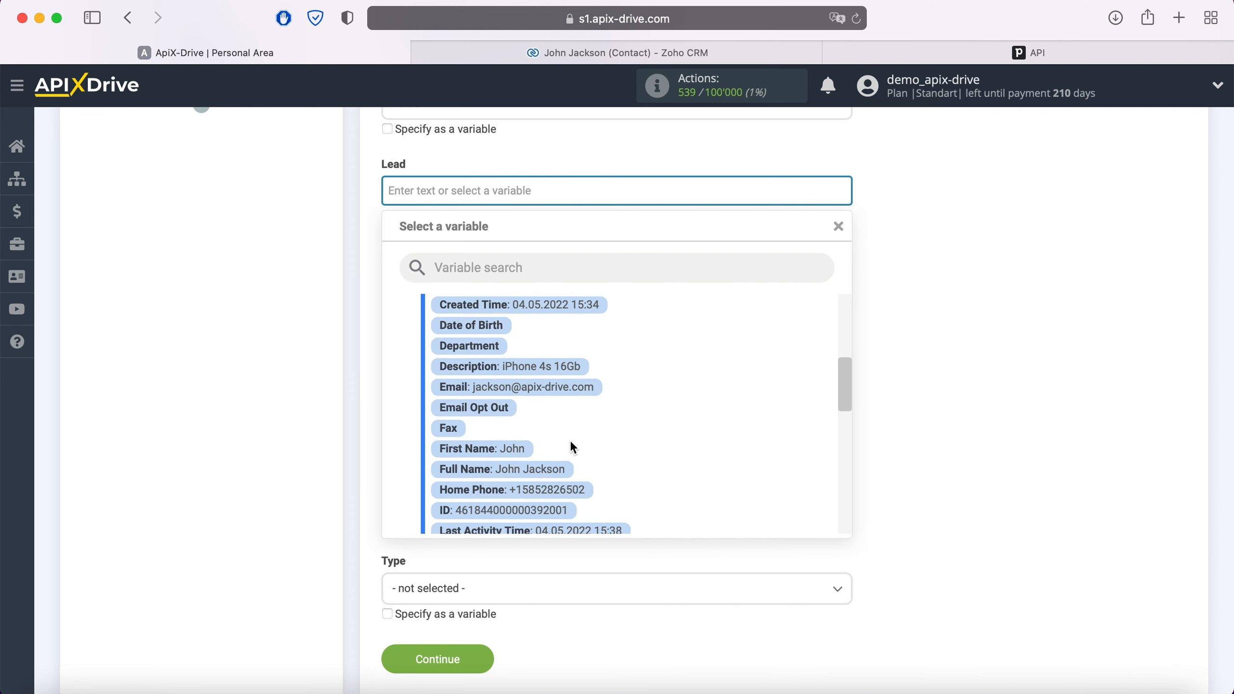
pyautogui.click(564, 471)
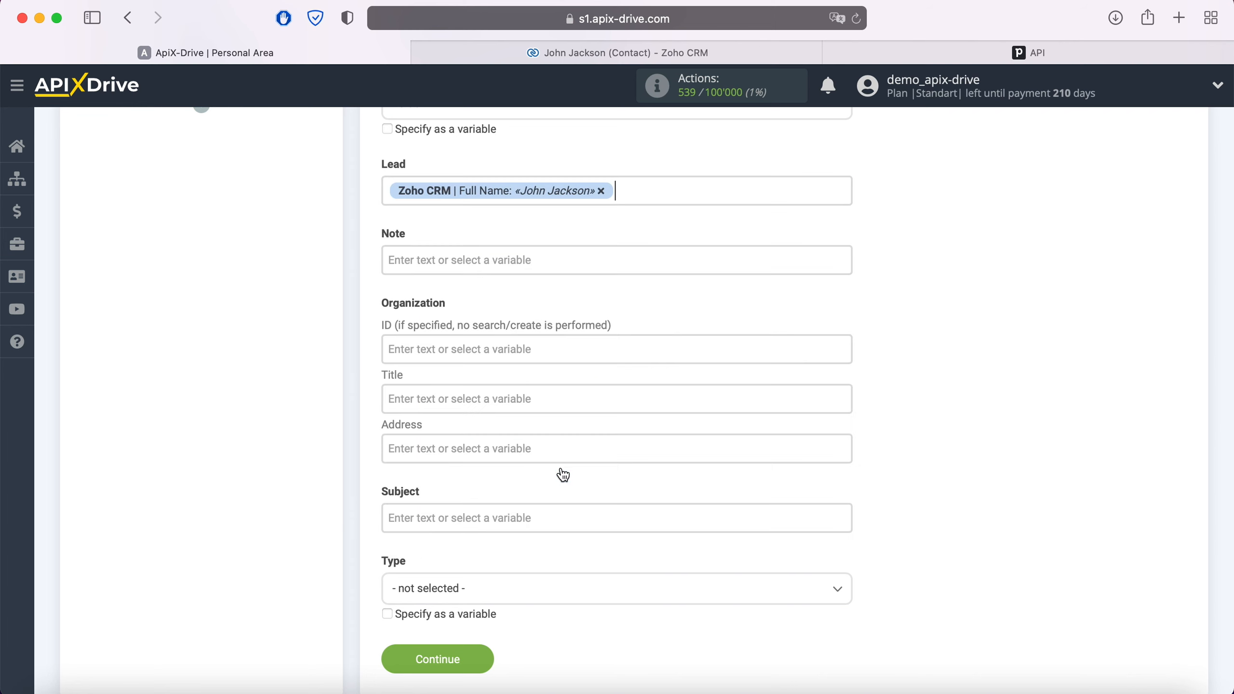
pyautogui.click(389, 191)
pyautogui.write('New Contact')
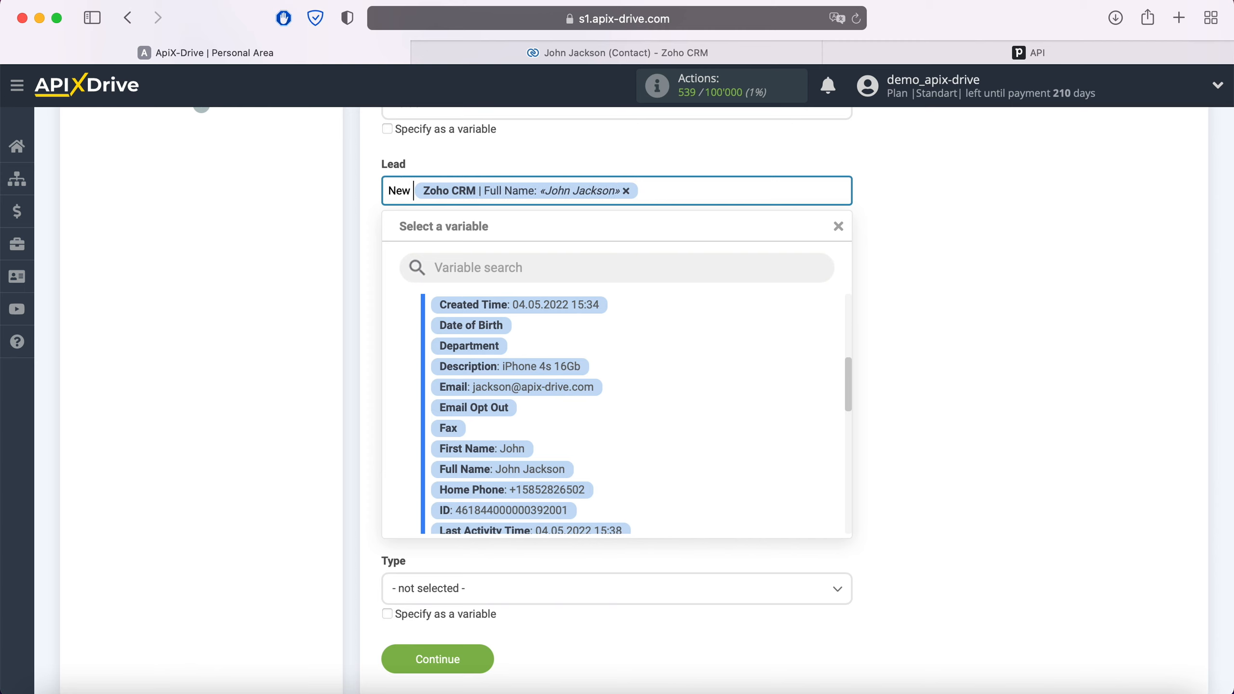
pyautogui.write(' from Zo')
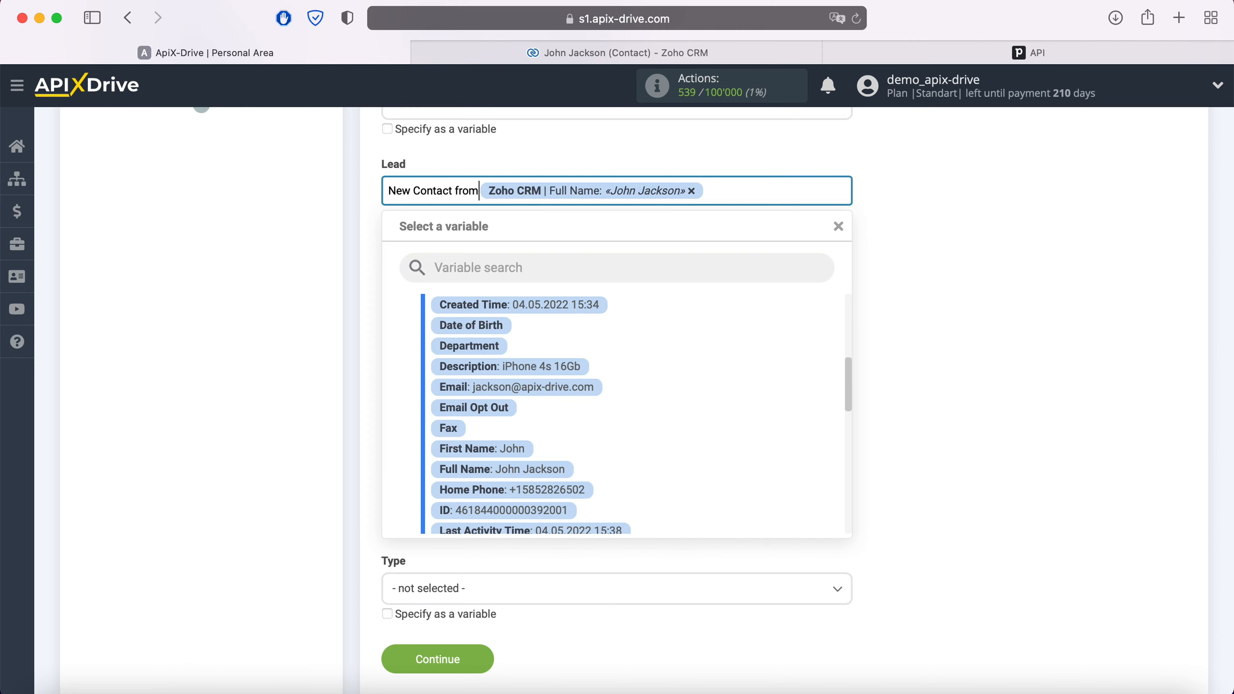
pyautogui.write('hoCRM')
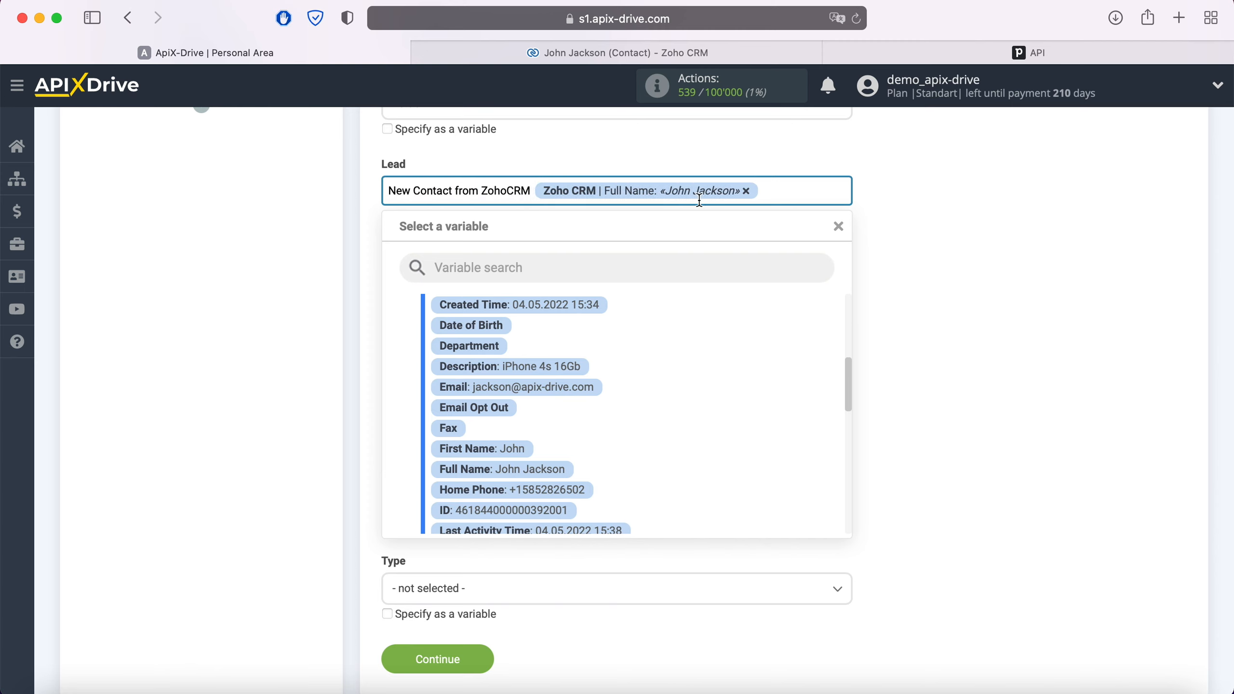
pyautogui.click(862, 218)
# - Set Note to 'Product' followed by the contact's Description
pyautogui.click(641, 260)
pyautogui.scroll(-2, 642, 262)
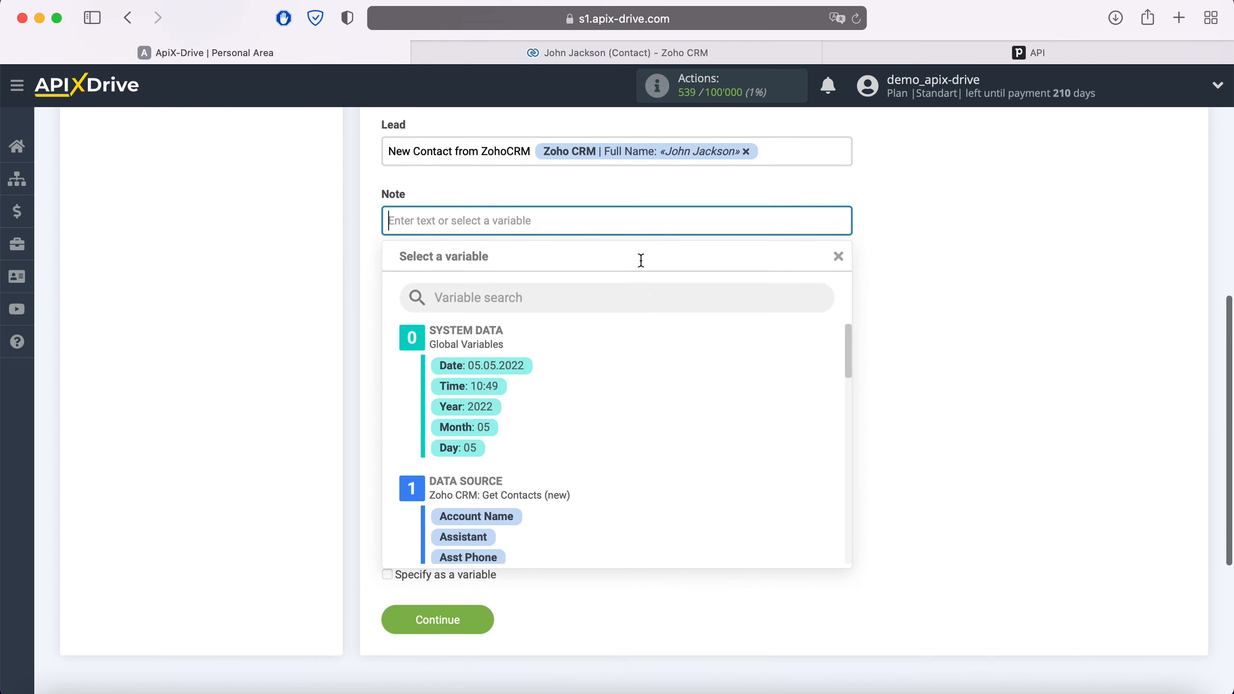
pyautogui.scroll(-2, 656, 406)
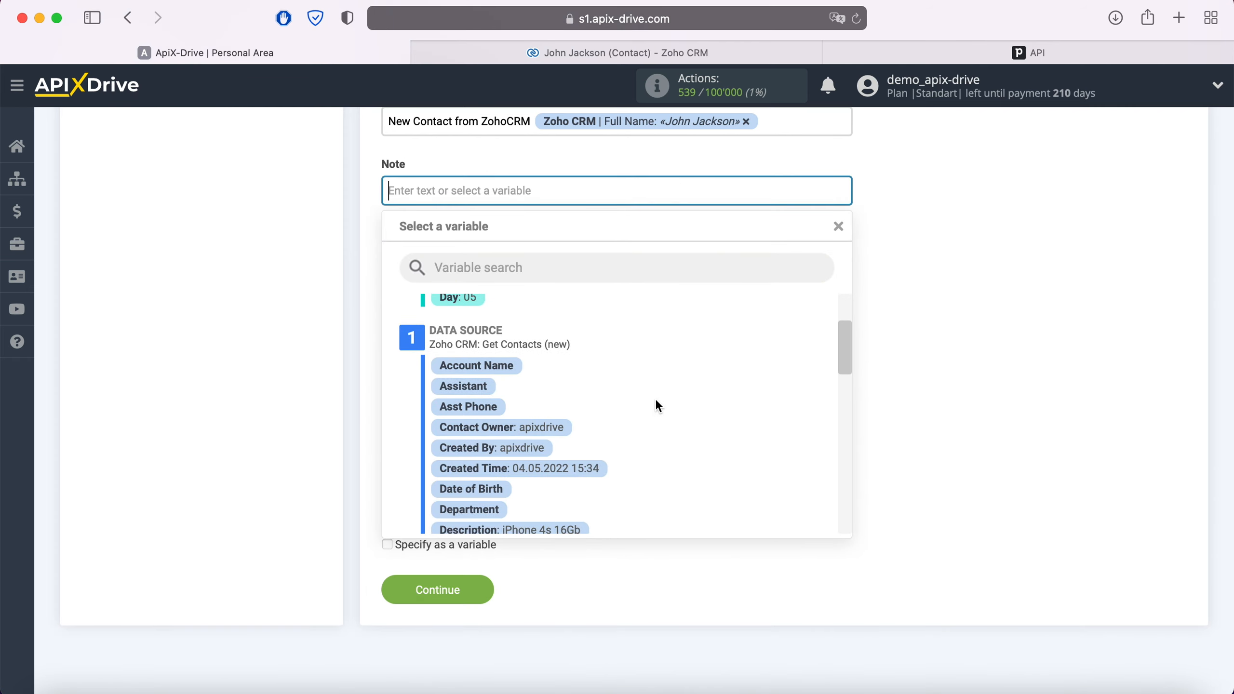
pyautogui.scroll(-2, 656, 406)
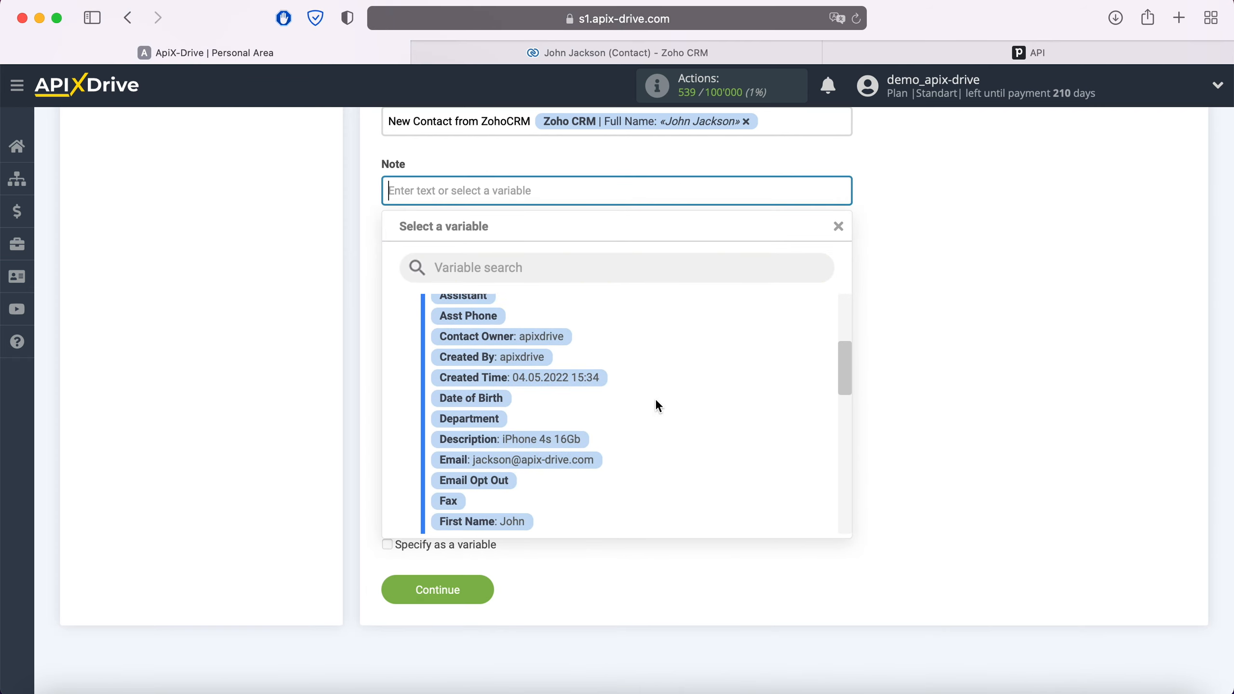
pyautogui.click(575, 439)
pyautogui.click(387, 194)
pyautogui.write('Product Zoho CRM | Description: «iPhone 4s 16Gb»')
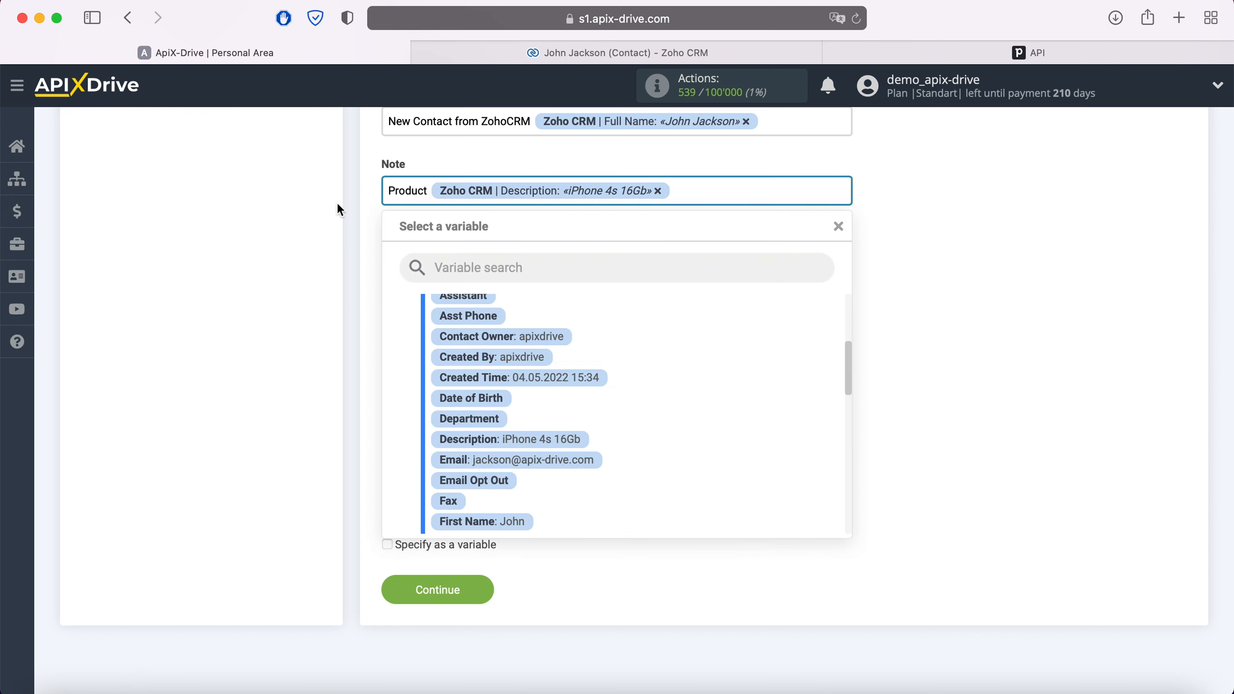
pyautogui.click(344, 241)
# - Set the organization Title to Full Name and the activity type to Task, then save
pyautogui.click(455, 328)
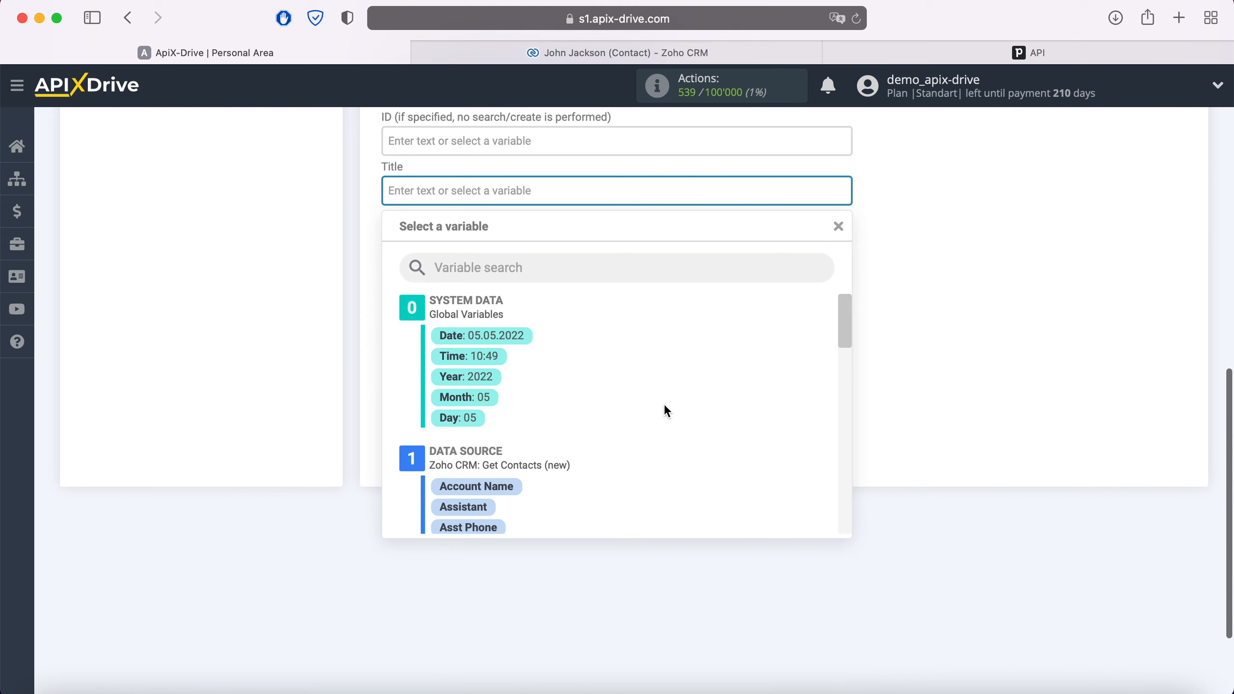
pyautogui.scroll(-5, 663, 411)
pyautogui.scroll(-3, 664, 403)
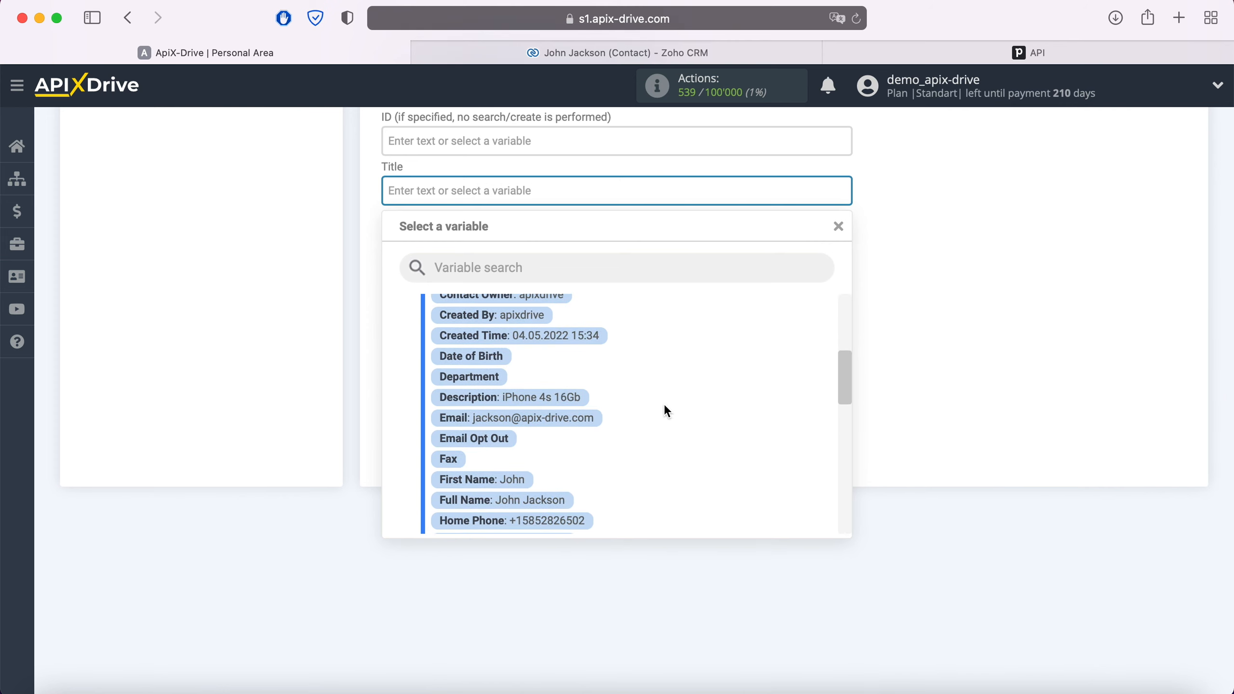
pyautogui.click(552, 452)
pyautogui.click(535, 390)
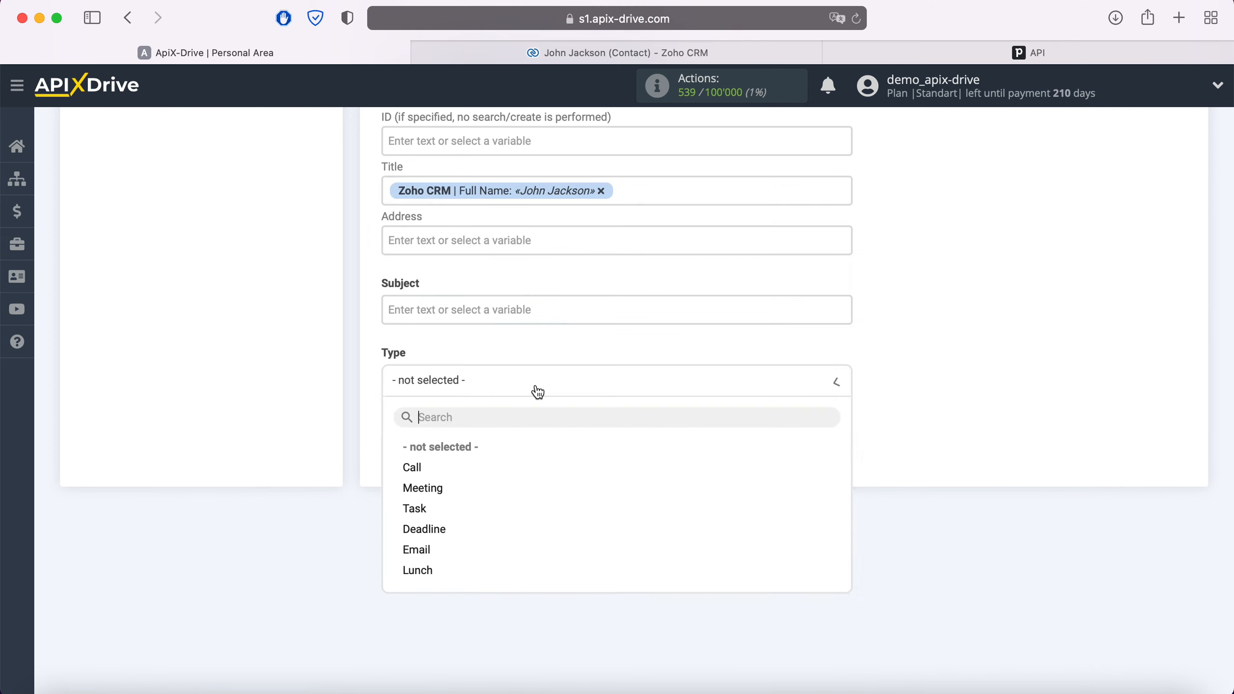
pyautogui.click(422, 509)
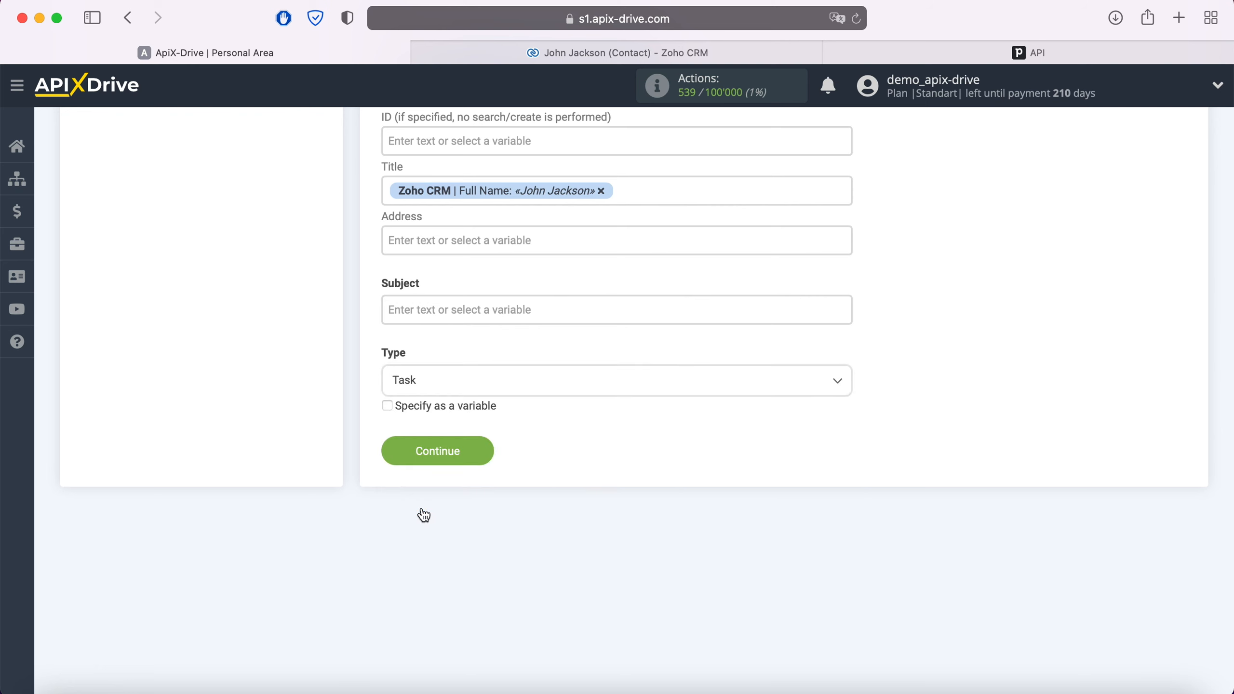
pyautogui.click(483, 450)
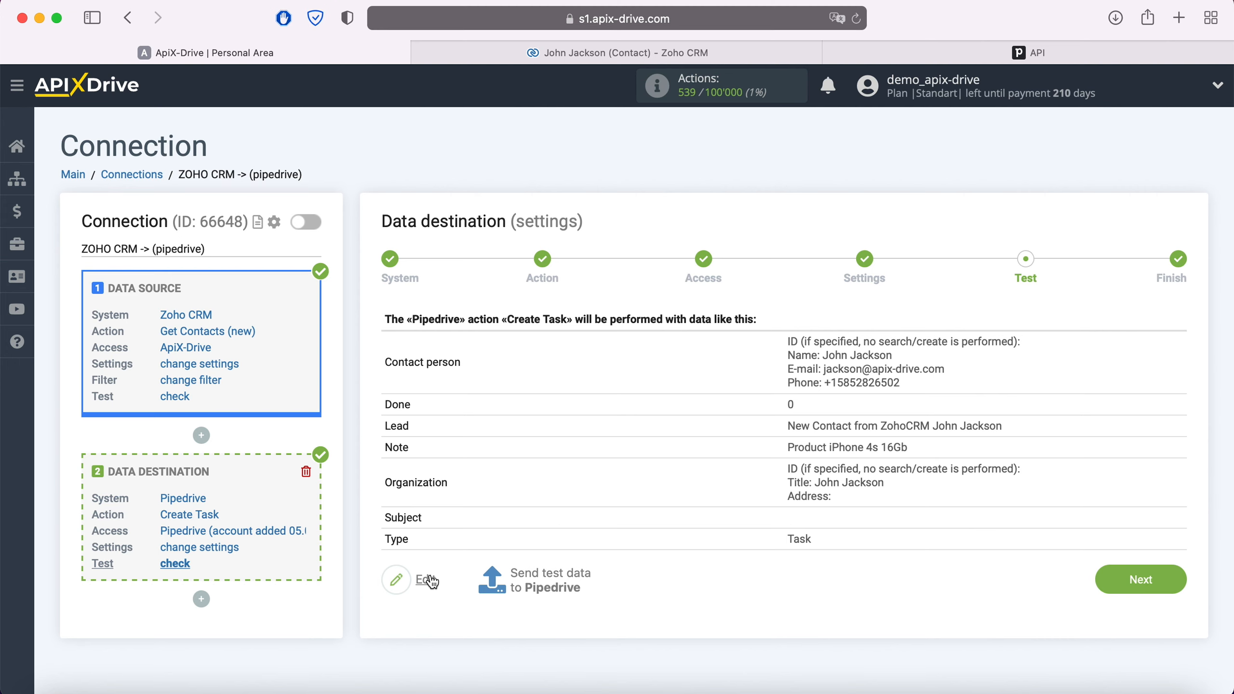
# - Send a test task to Pipedrive and check it in Pipedrive's Activities
pyautogui.click(552, 576)
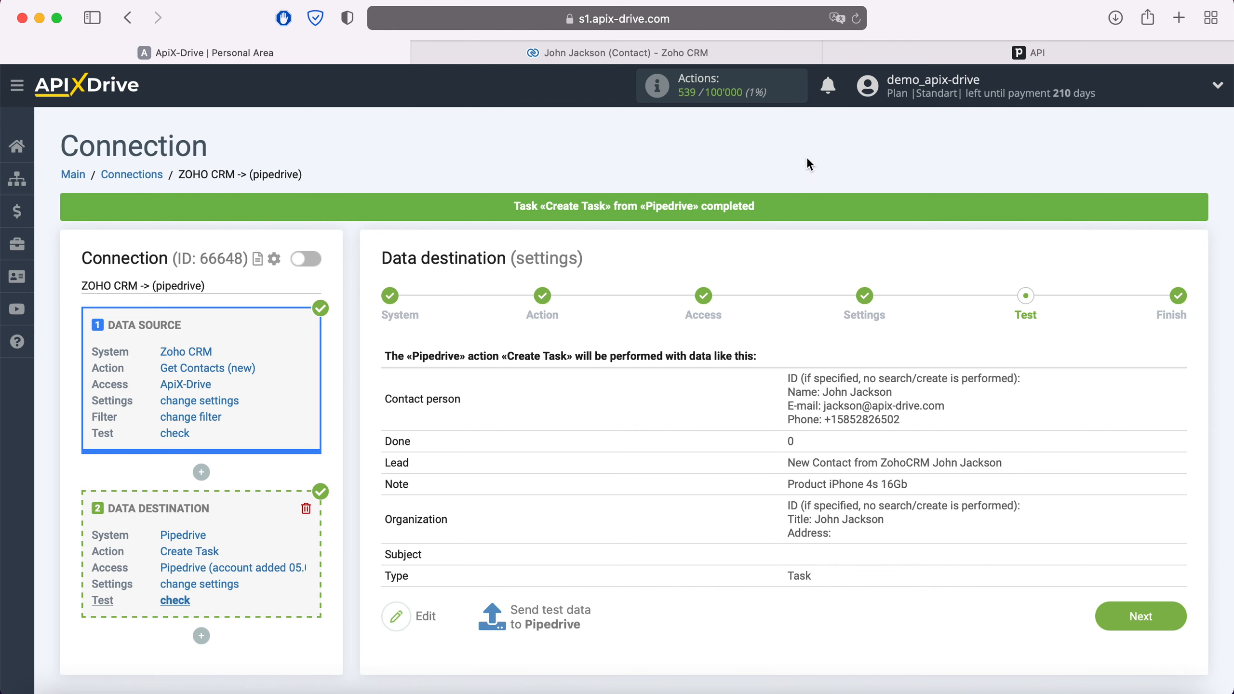
pyautogui.click(859, 52)
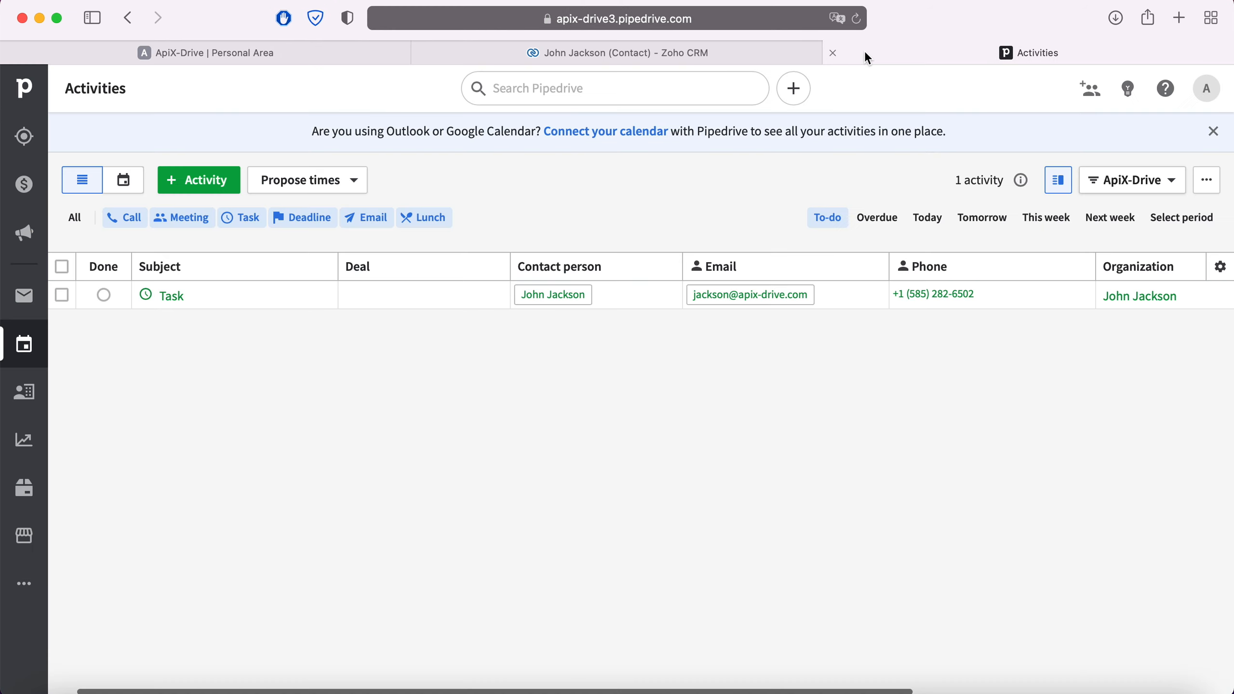
# - Review the Pipedrive test Task's 'Product iPhone 4s 16Gb' note and linked contact, then go back to ApiX-Drive
pyautogui.click(174, 297)
pyautogui.scroll(-1, 831, 304)
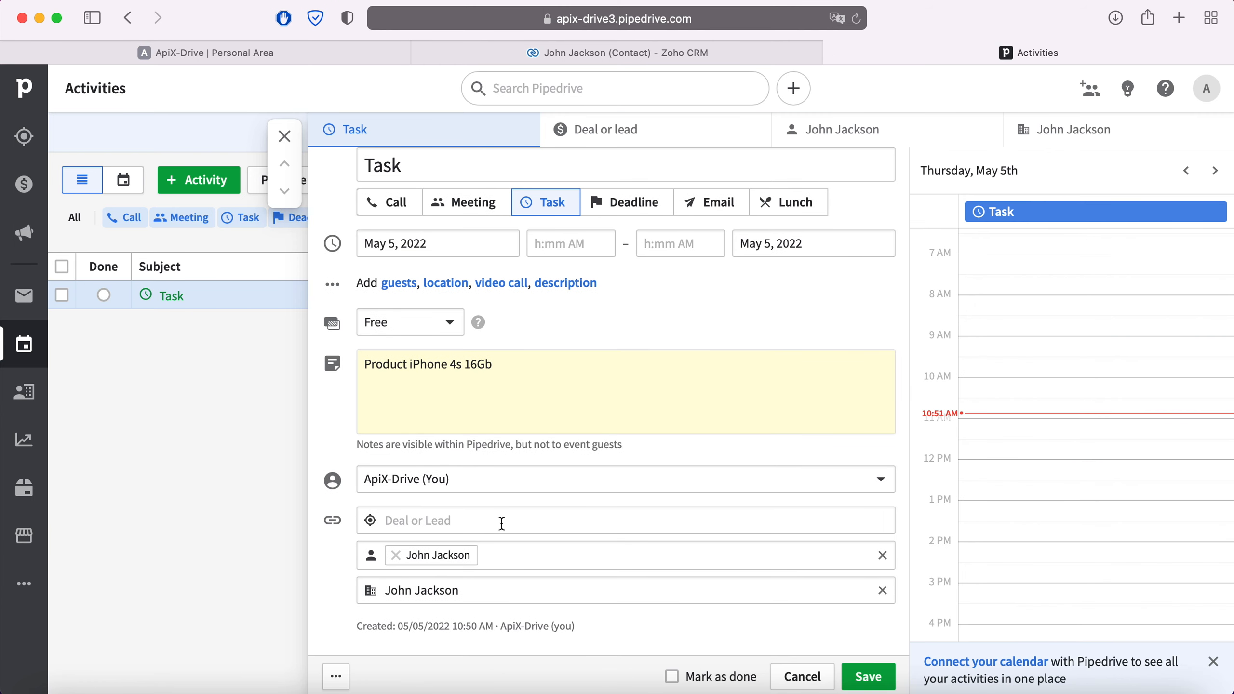
pyautogui.moveTo(441, 555)
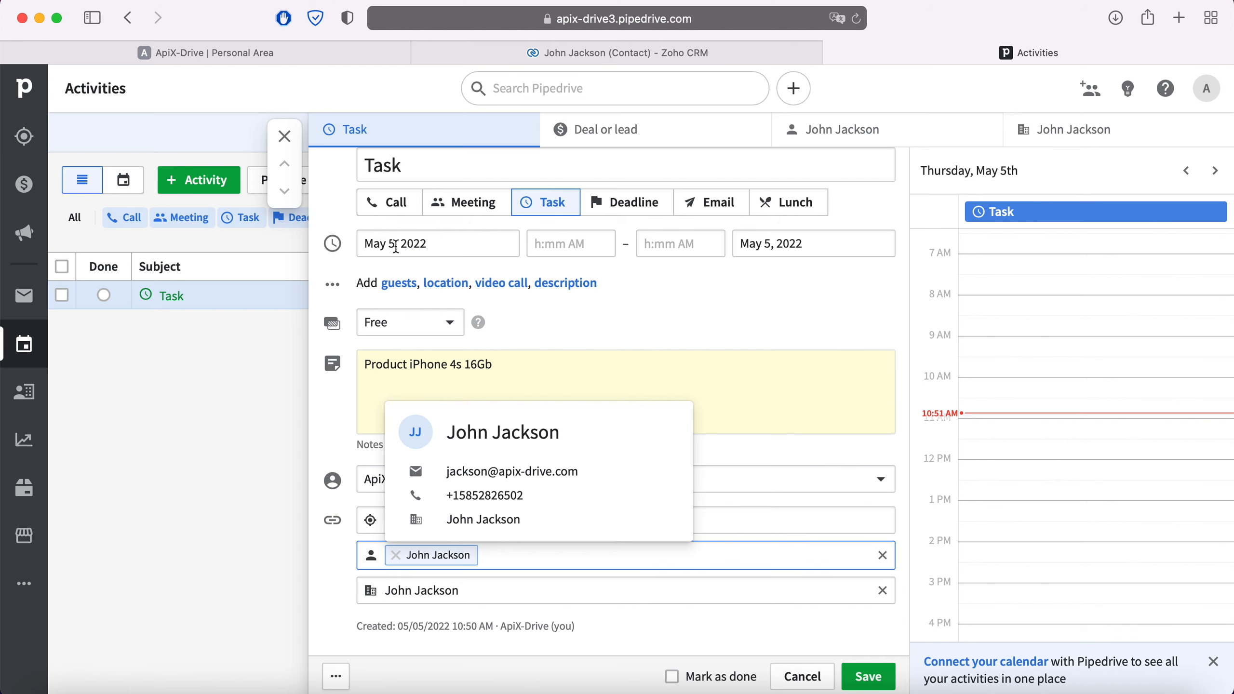
pyautogui.click(313, 53)
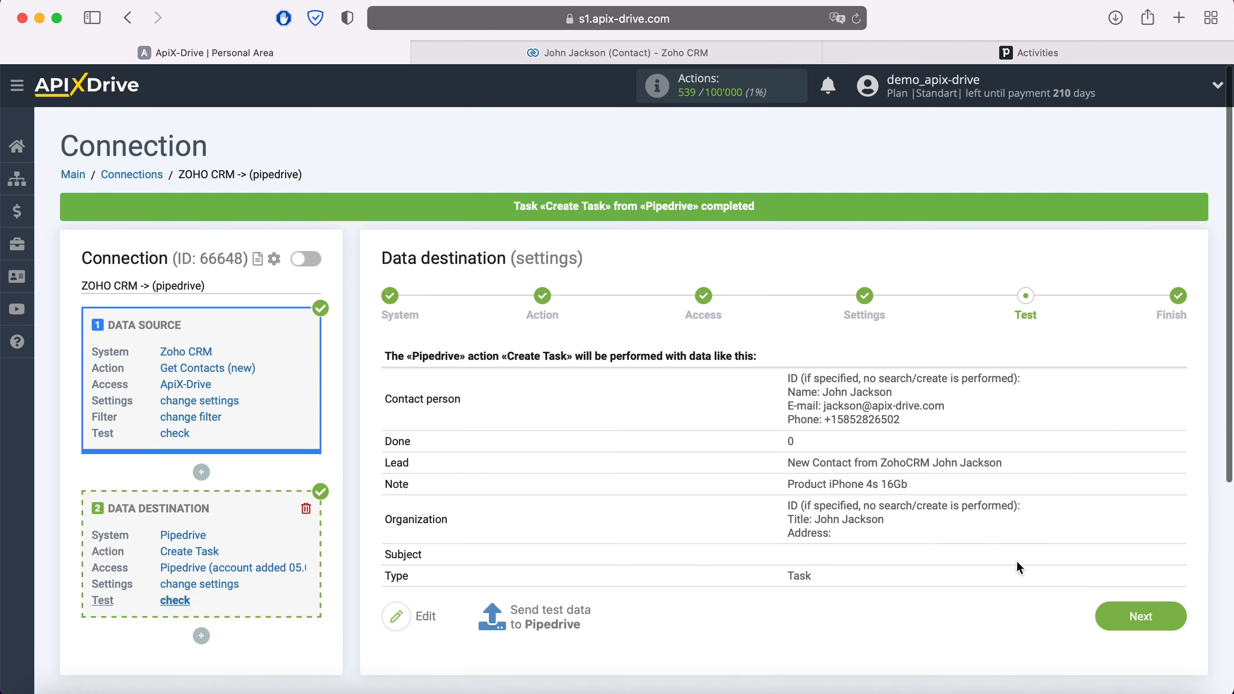
# - Enable auto-update for the ZOHO CRM -> Pipedrive connection and save a 5-minute update interval
pyautogui.click(1175, 617)
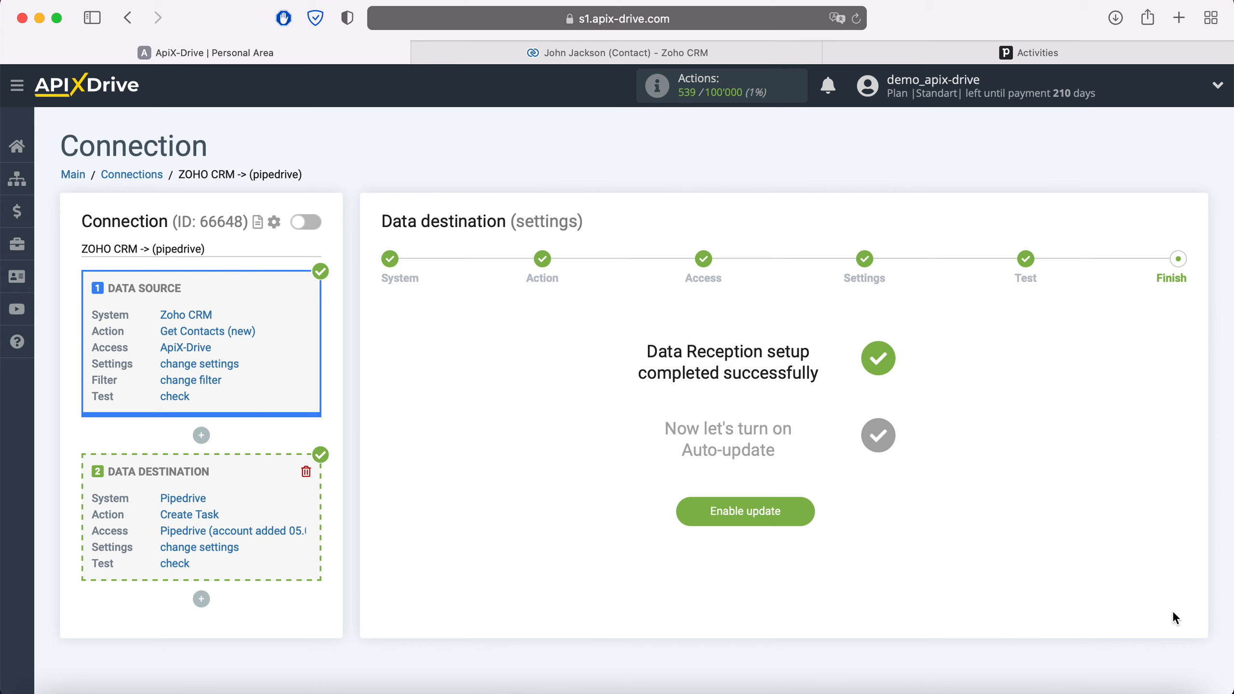
pyautogui.click(805, 514)
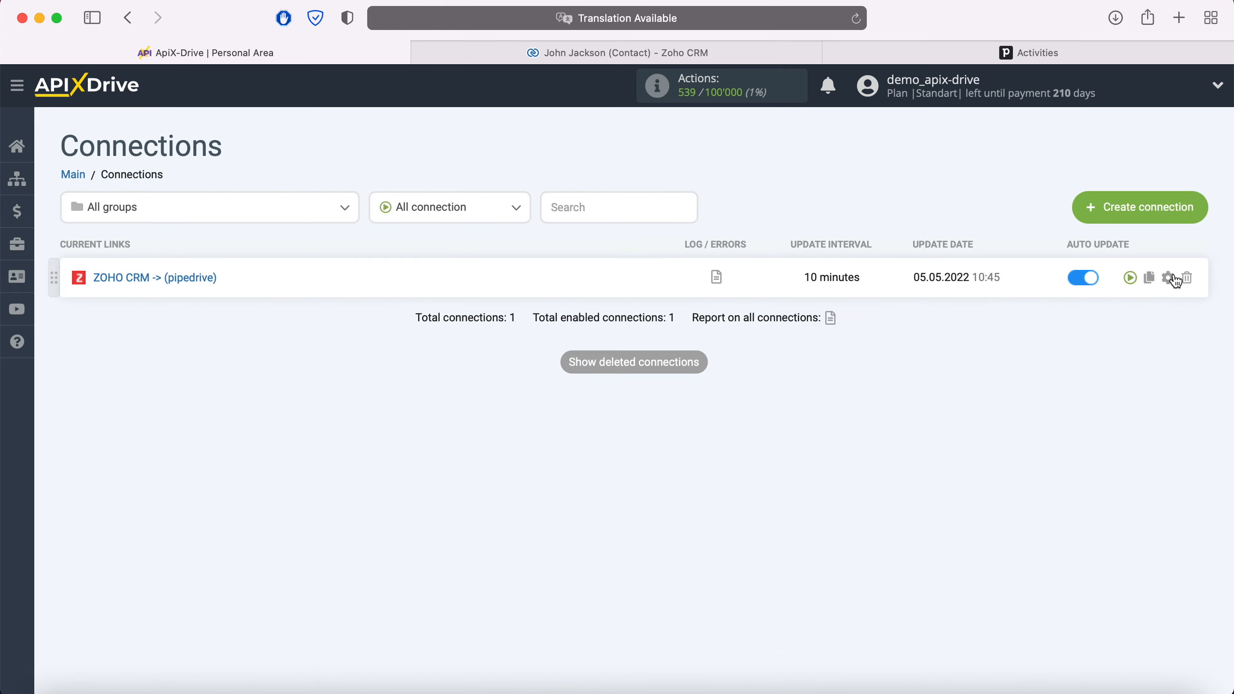
pyautogui.click(1171, 279)
pyautogui.click(768, 389)
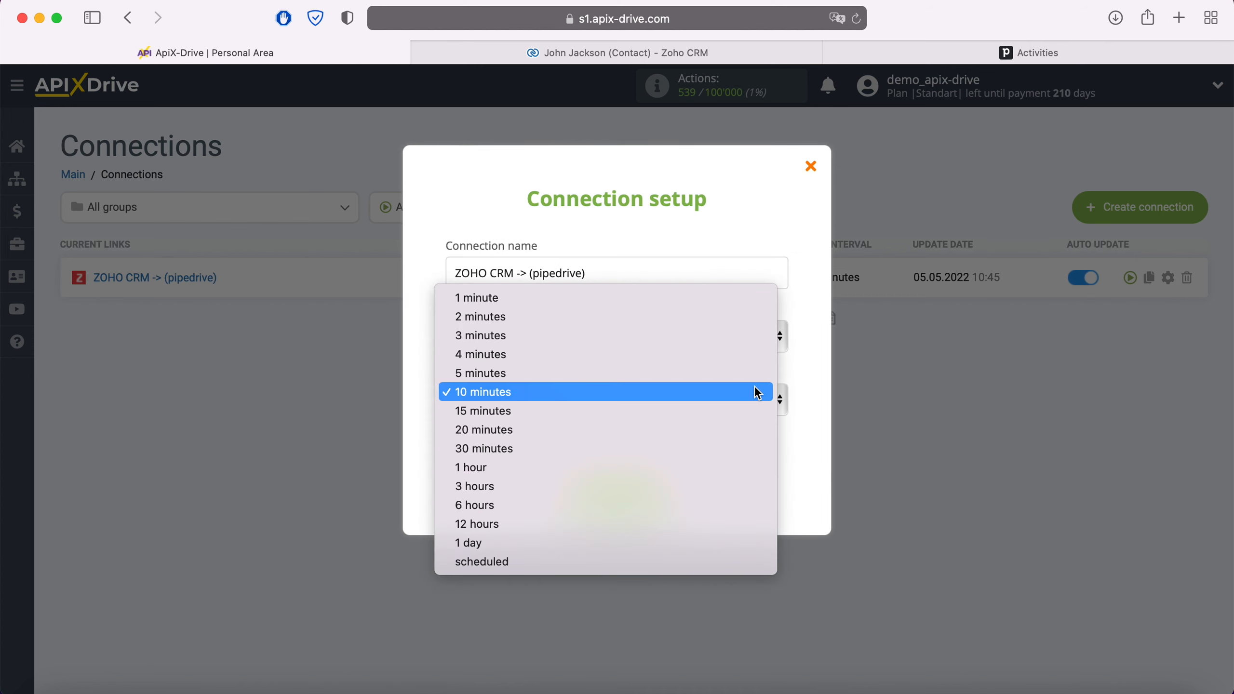
pyautogui.click(715, 375)
pyautogui.click(659, 494)
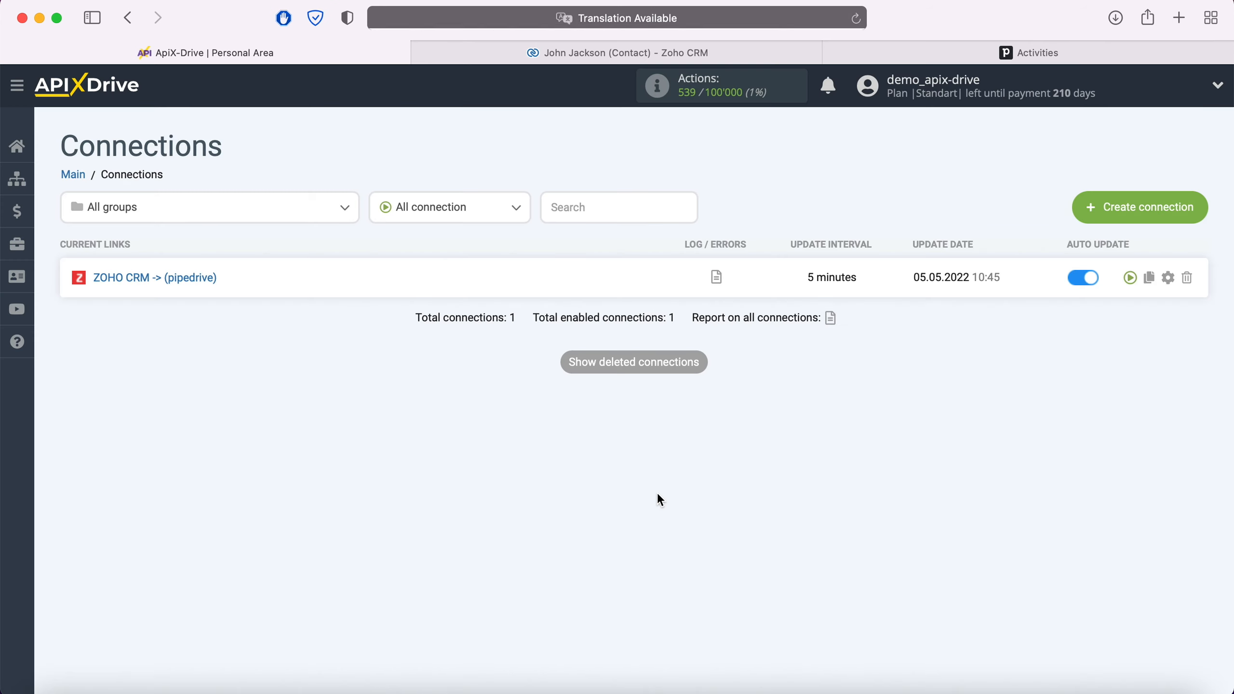